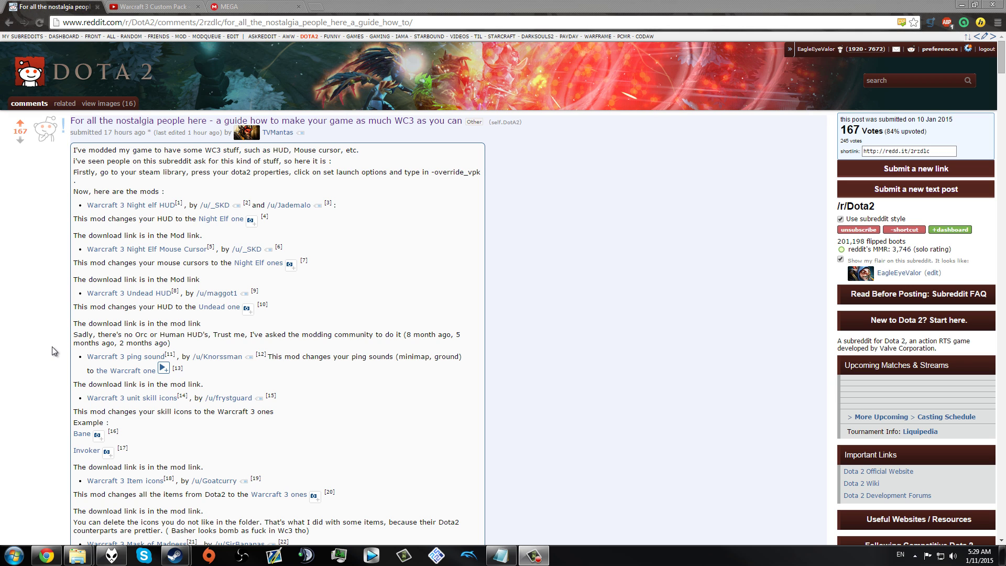
Step: Bring the Downloads folder window to the front
{"action": "scroll", "coordinate": [24, 342], "scroll_direction": "down", "scroll_amount": 1}
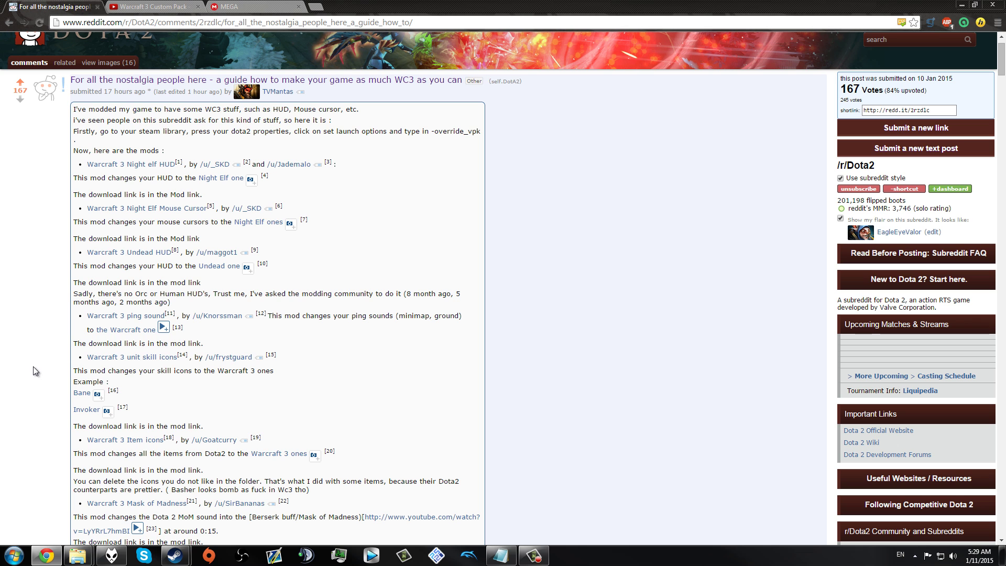
{"action": "scroll", "coordinate": [48, 226], "scroll_direction": "down", "scroll_amount": 6}
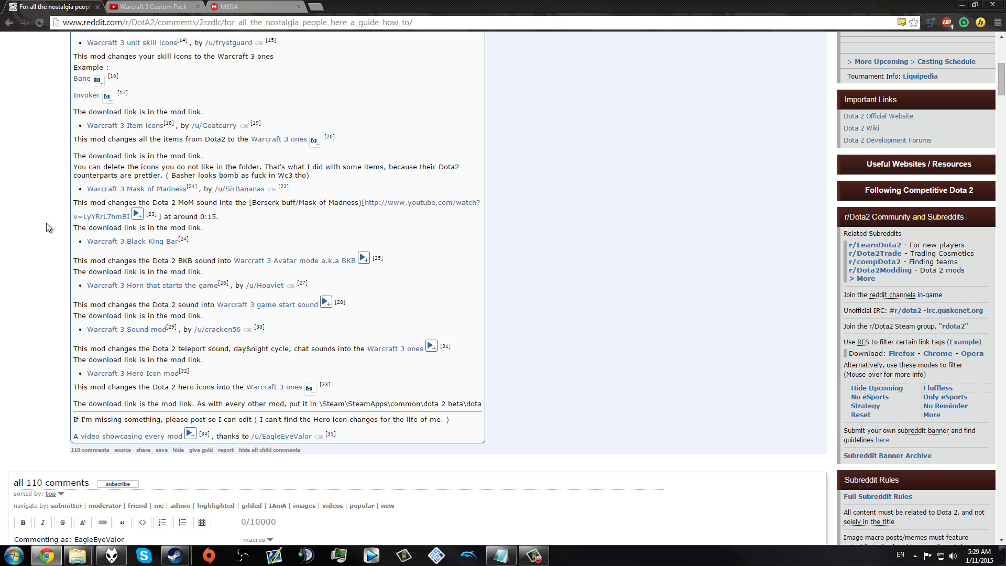
{"action": "scroll", "coordinate": [47, 223], "scroll_direction": "up", "scroll_amount": 5}
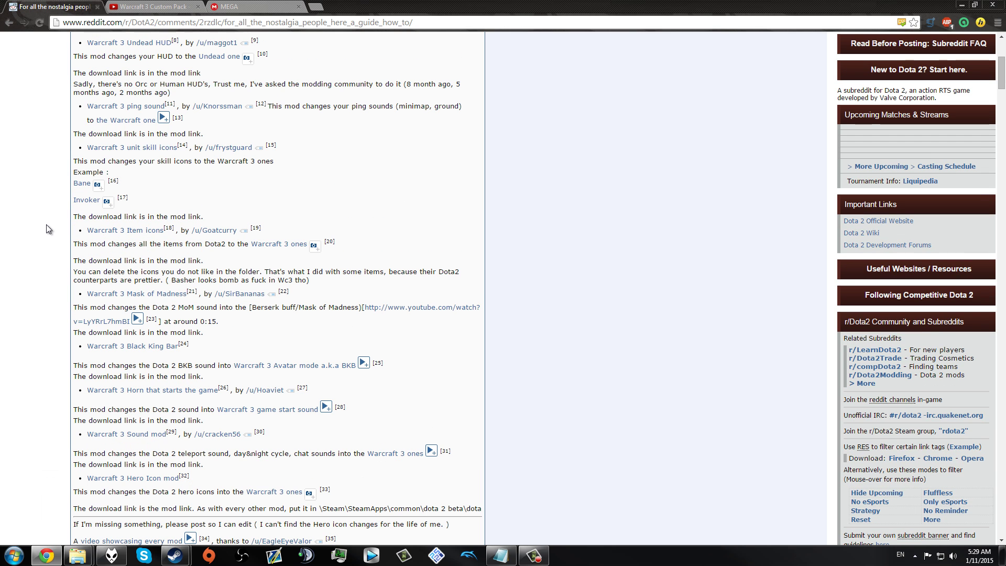
{"action": "scroll", "coordinate": [46, 224], "scroll_direction": "up", "scroll_amount": 2}
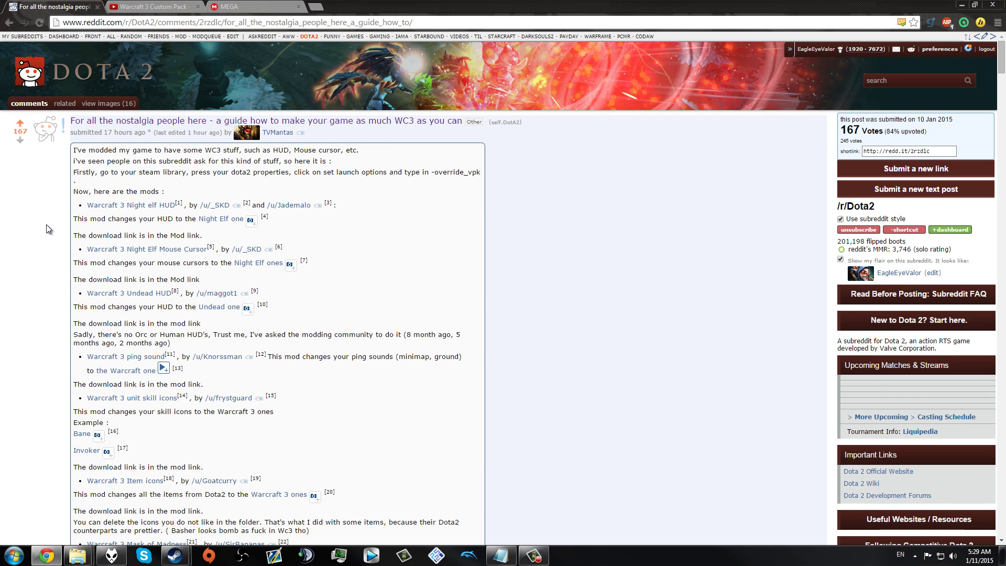
{"action": "scroll", "coordinate": [42, 220], "scroll_direction": "down", "scroll_amount": 1}
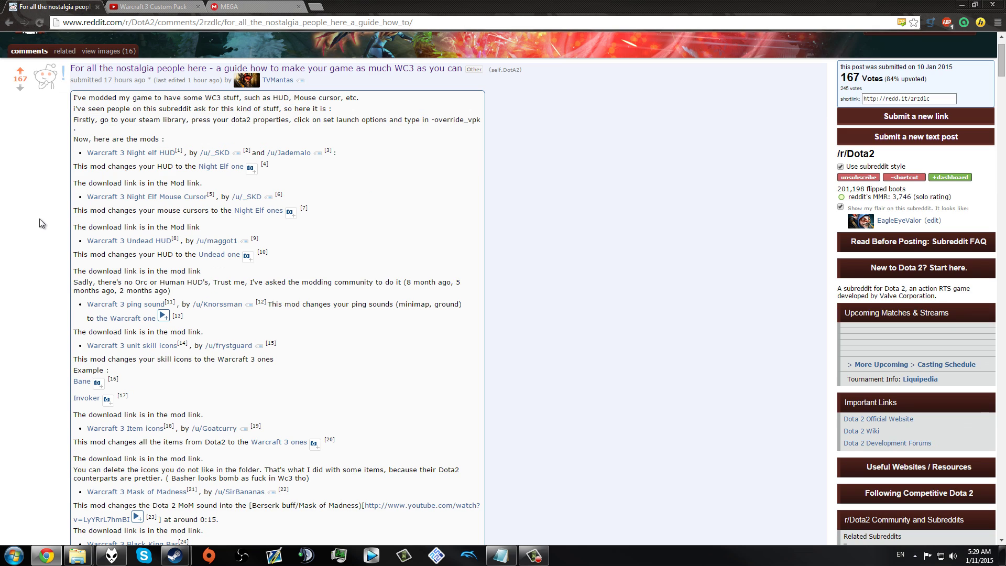
{"action": "scroll", "coordinate": [21, 209], "scroll_direction": "down", "scroll_amount": 1}
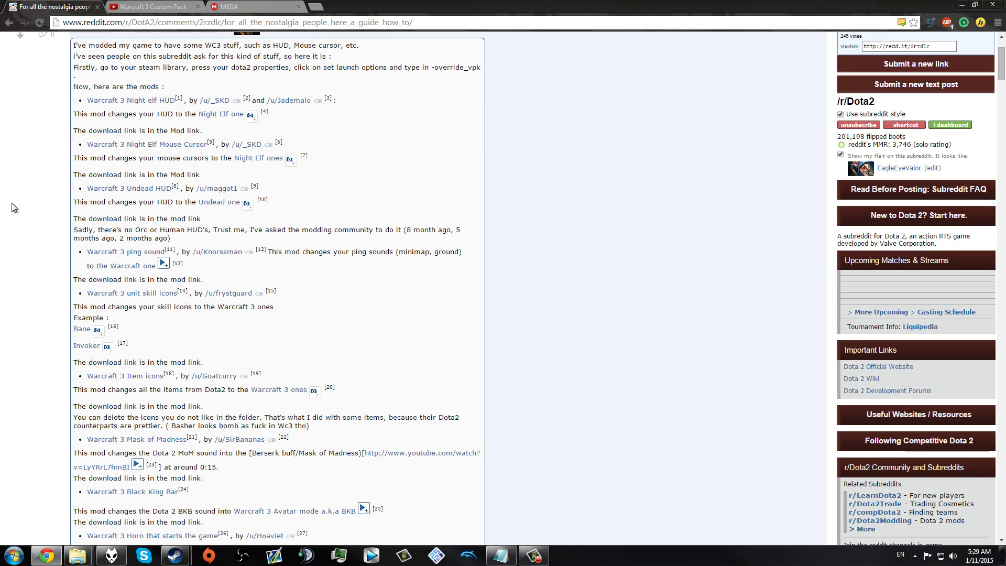
{"action": "scroll", "coordinate": [11, 207], "scroll_direction": "down", "scroll_amount": 1}
{"action": "scroll", "coordinate": [10, 209], "scroll_direction": "down", "scroll_amount": 2}
{"action": "mouse_move", "coordinate": [78, 554]}
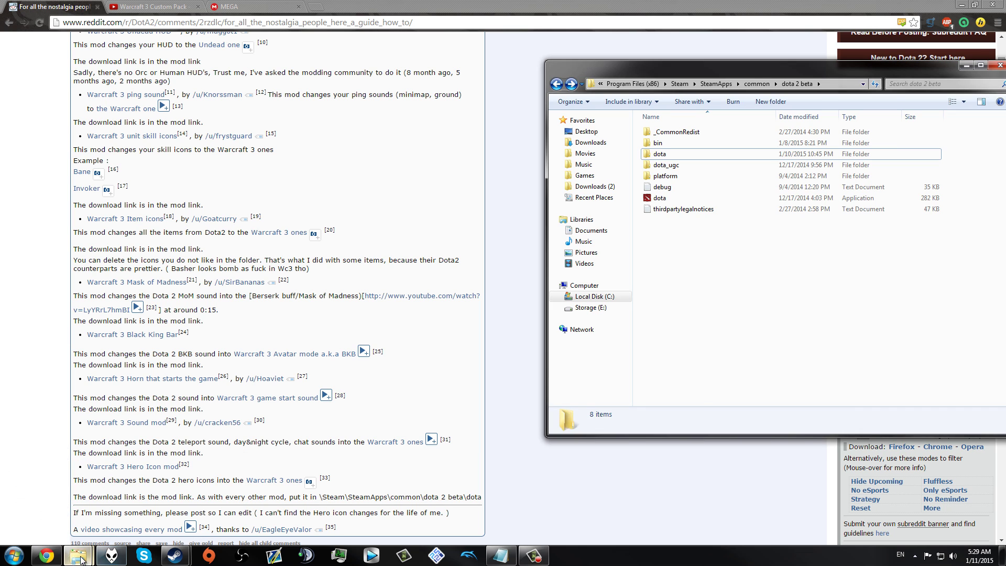
{"action": "left_click", "coordinate": [165, 525]}
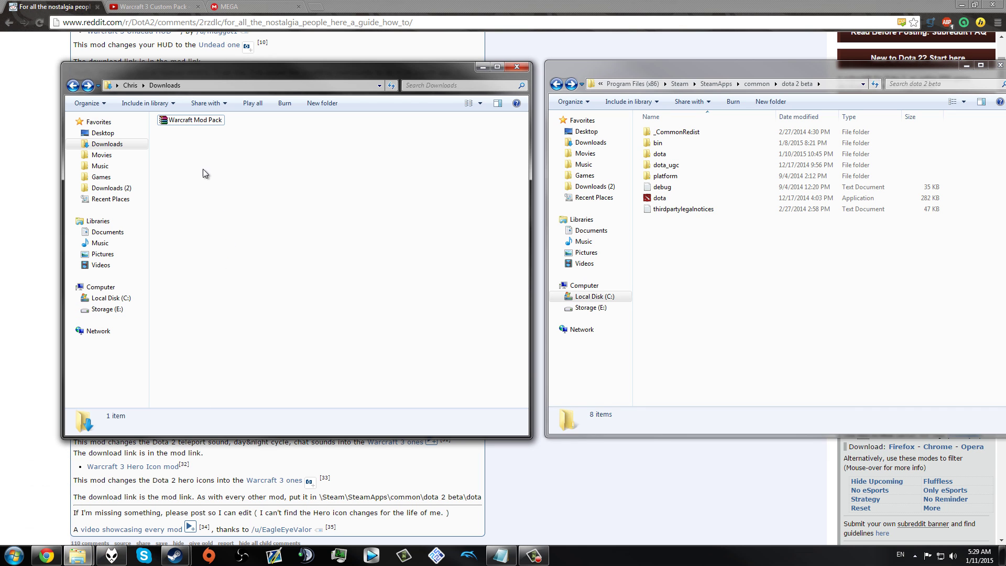
Step: Extract the Warcraft Mod Pack archive here, into the Downloads folder
{"action": "left_click", "coordinate": [168, 122]}
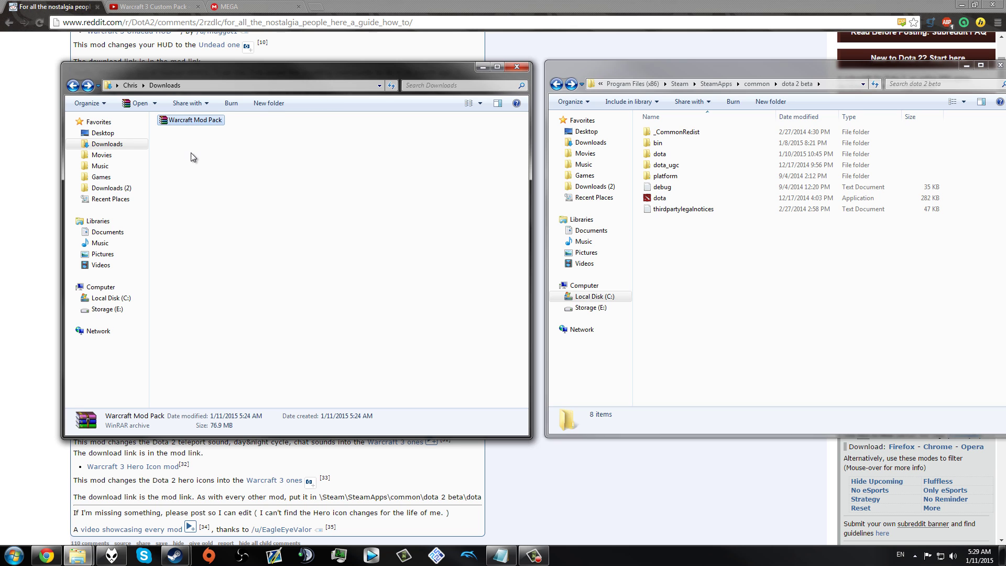
{"action": "left_click_drag", "start_coordinate": [286, 159], "coordinate": [175, 117]}
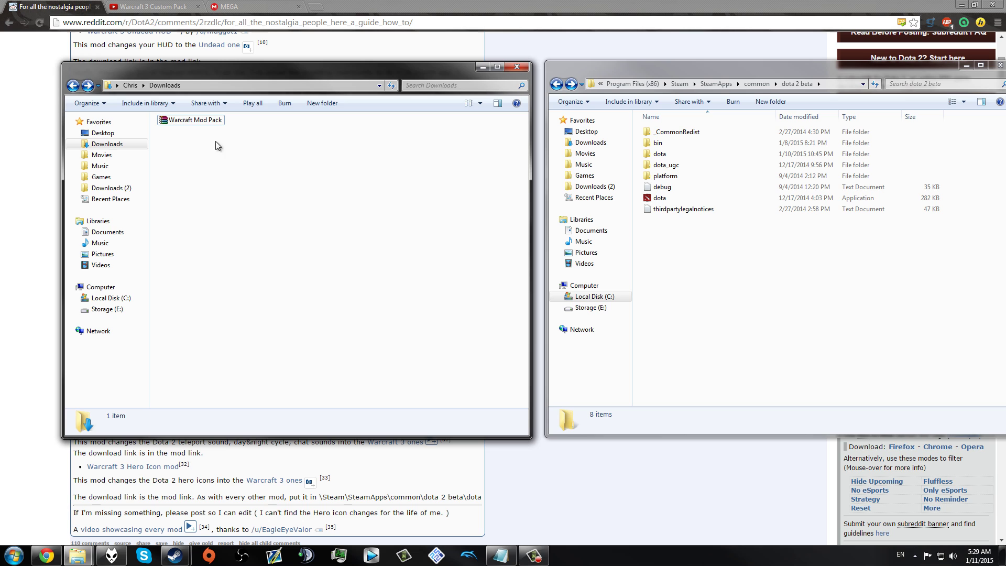
{"action": "right_click", "coordinate": [187, 115]}
{"action": "left_click", "coordinate": [175, 149]}
{"action": "right_click", "coordinate": [182, 123]}
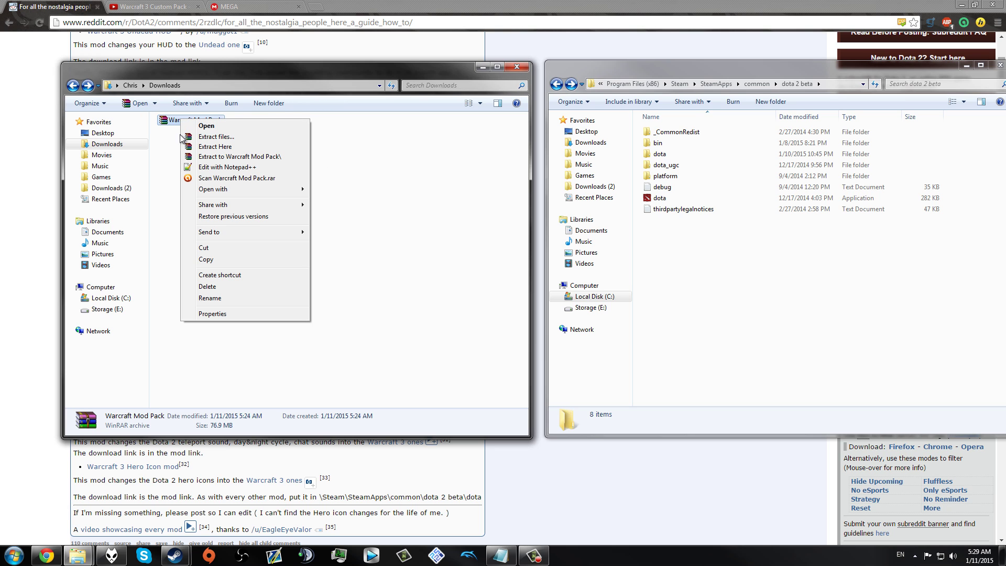
{"action": "left_click", "coordinate": [205, 146]}
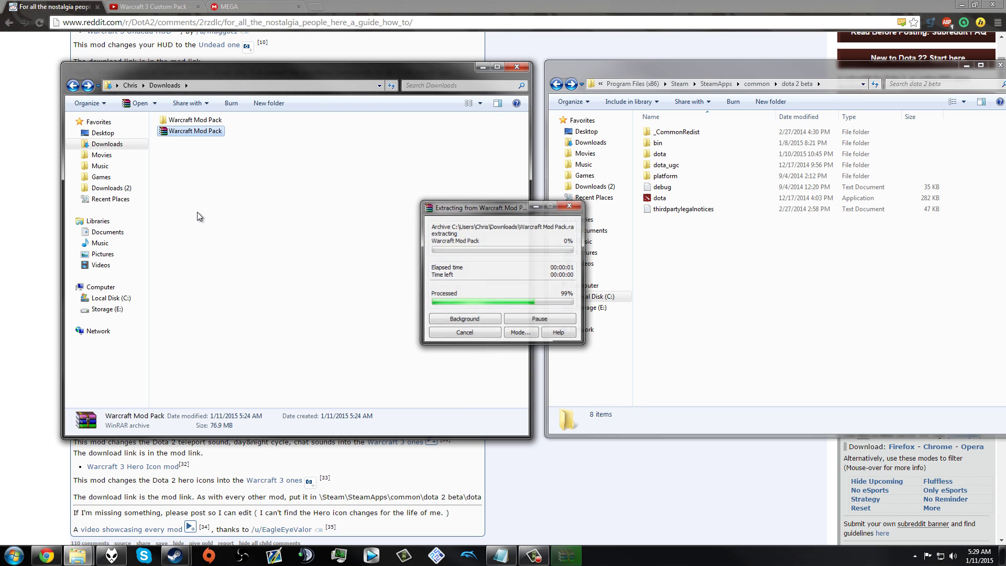
Step: Open the extracted Warcraft Mod Pack folder and look inside the Night Elf and Undead folders
{"action": "double_click", "coordinate": [185, 122]}
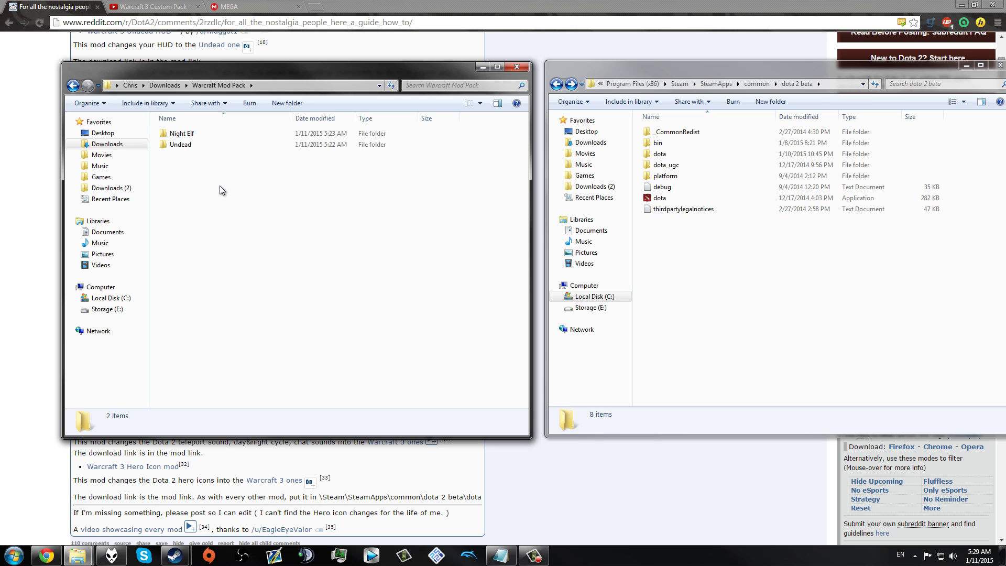
{"action": "left_click", "coordinate": [184, 136]}
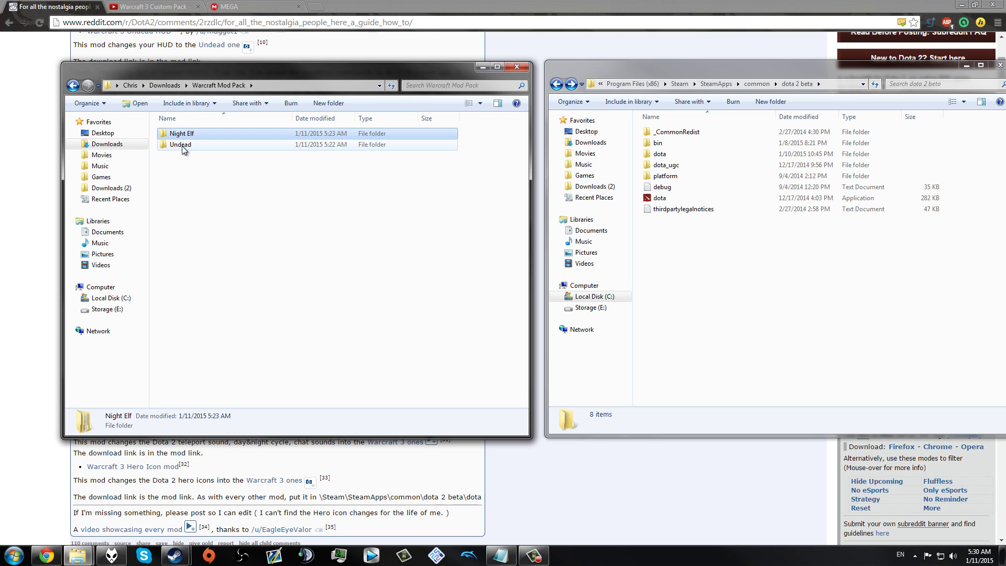
{"action": "left_click", "coordinate": [185, 142]}
{"action": "double_click", "coordinate": [190, 135]}
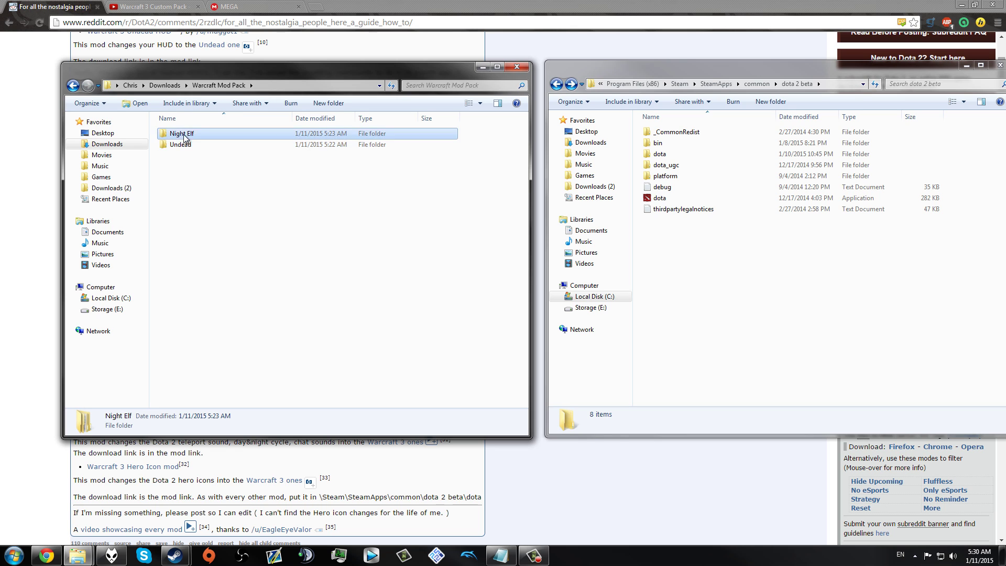
{"action": "key", "text": "BackSpace"}
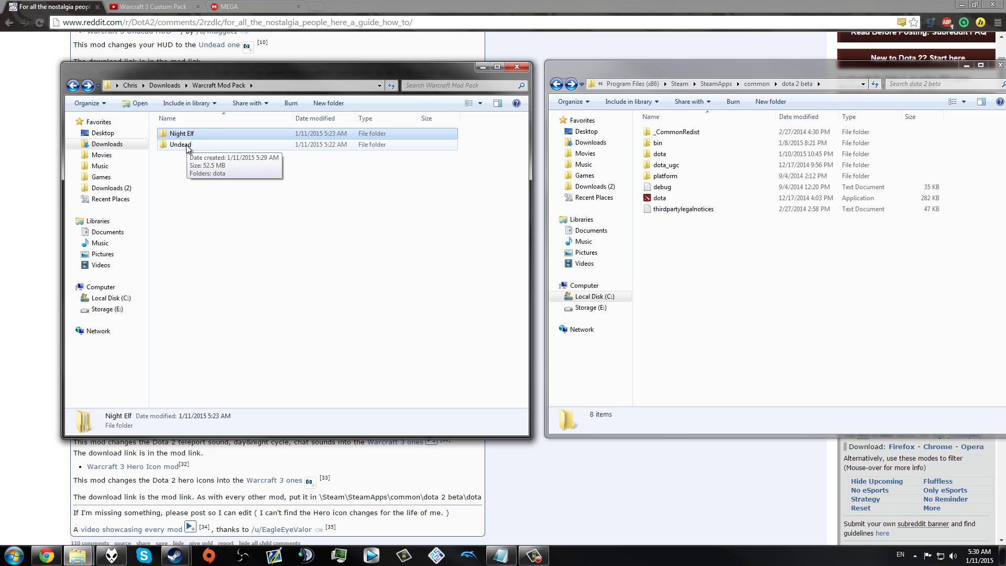
{"action": "double_click", "coordinate": [186, 146]}
{"action": "key", "text": "BackSpace"}
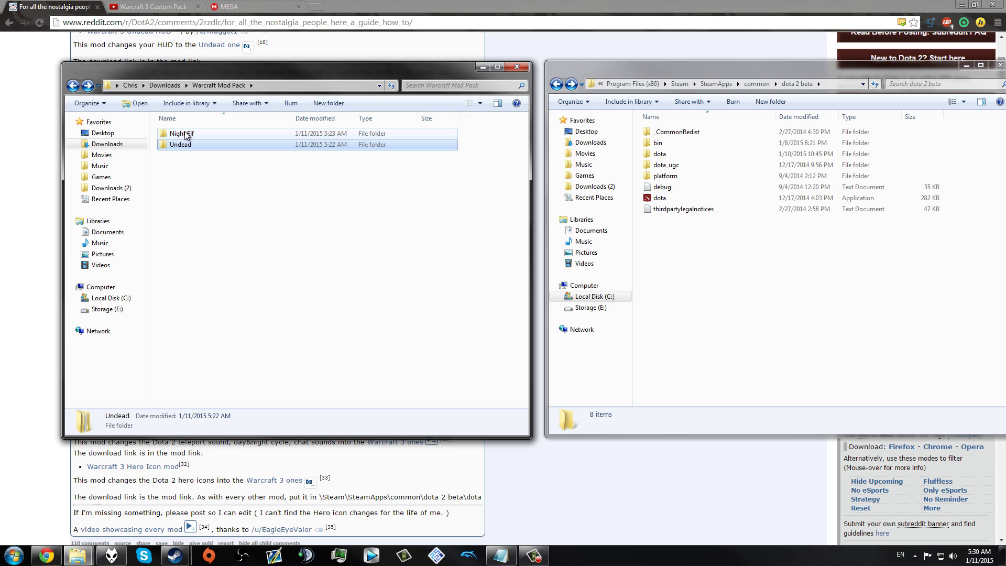
Step: Enter Night Elf, reposition the dota 2 beta window, and open Night Elf's dota folder
{"action": "double_click", "coordinate": [185, 134]}
{"action": "left_click", "coordinate": [183, 133]}
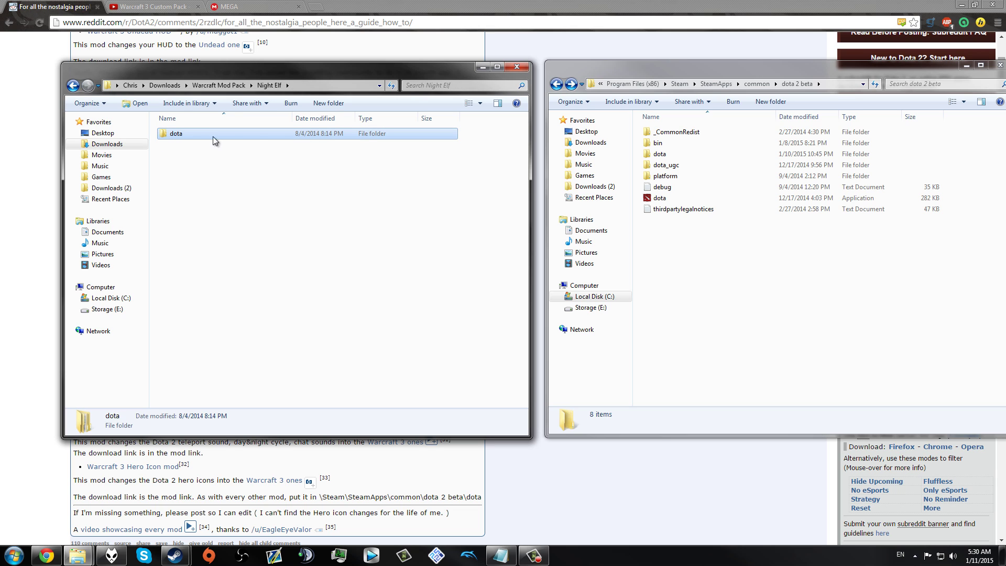
{"action": "left_click_drag", "start_coordinate": [615, 70], "coordinate": [237, 87]}
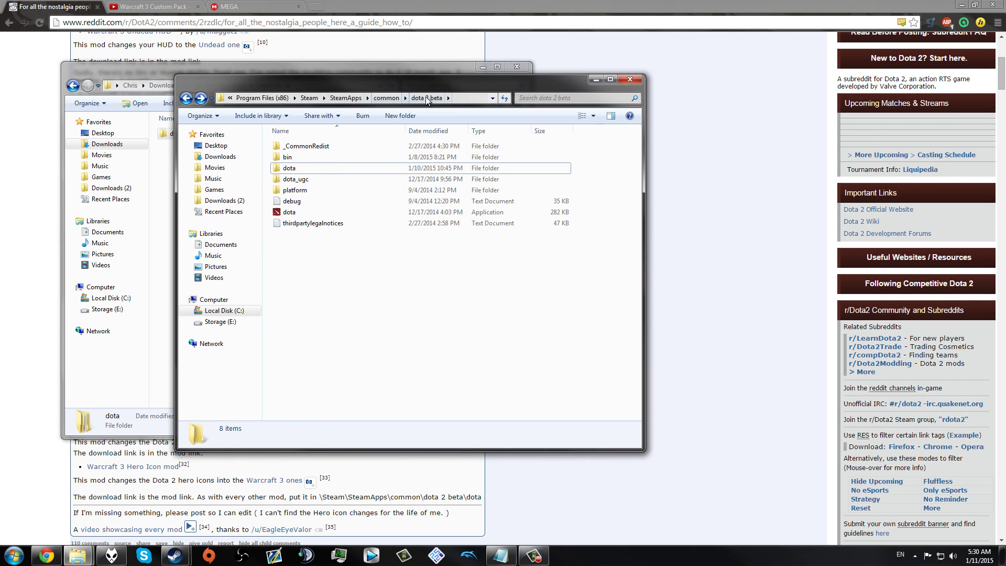
{"action": "left_click_drag", "start_coordinate": [351, 86], "coordinate": [712, 70]}
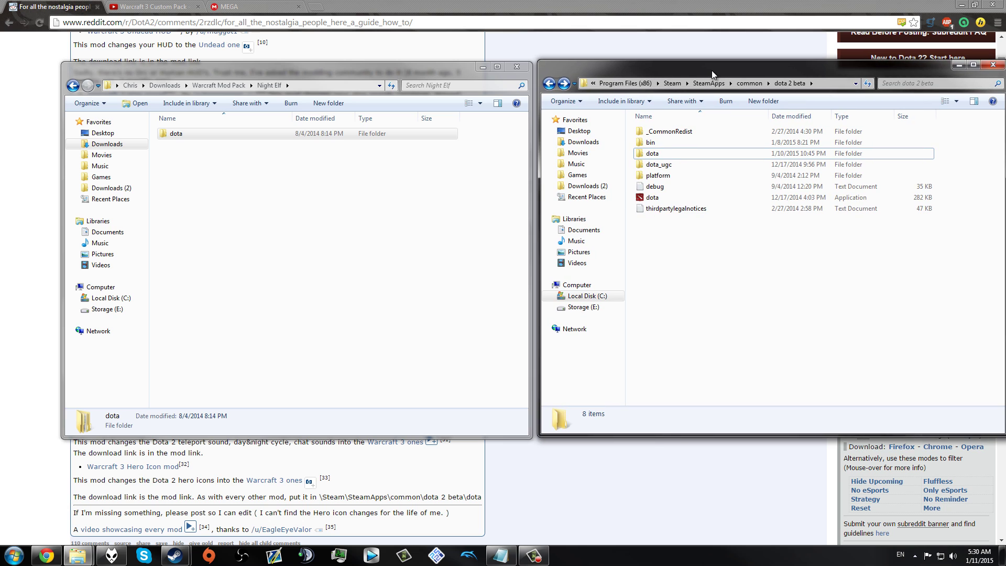
{"action": "left_click", "coordinate": [383, 189]}
{"action": "left_click", "coordinate": [199, 134]}
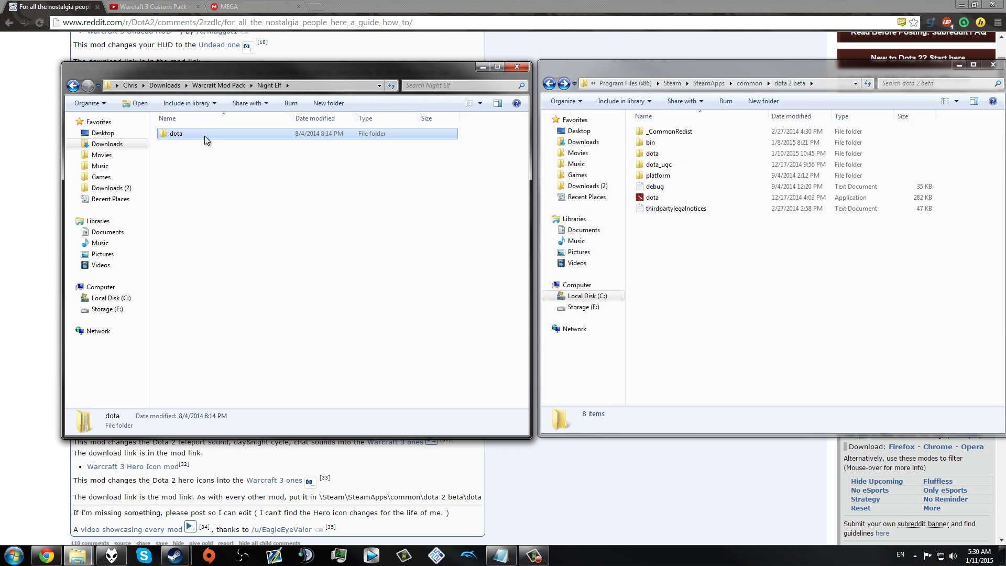
{"action": "double_click", "coordinate": [204, 136]}
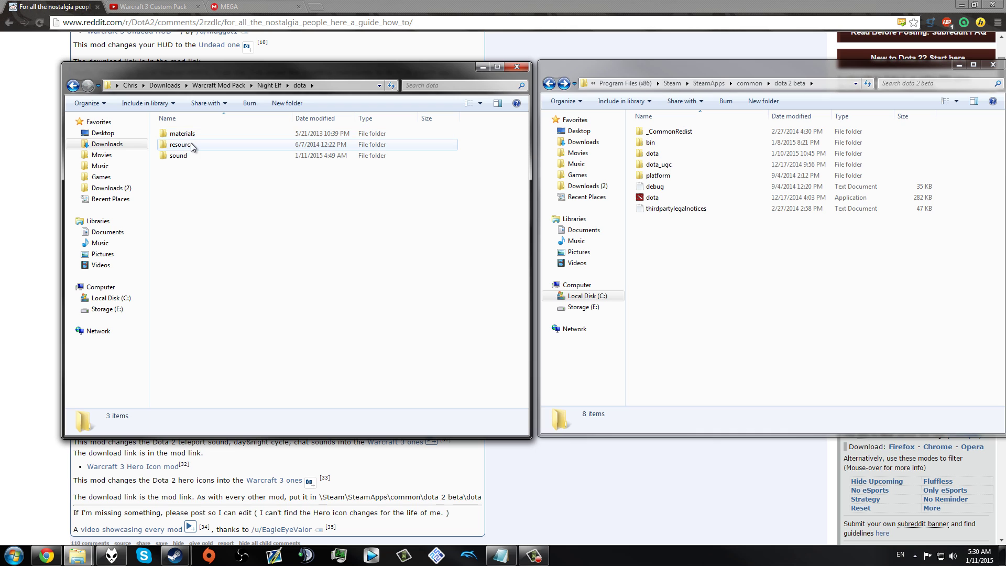
Step: Navigate to Night Elf\dota\resource\flash3\images and start, then cancel, deleting the heroes folder
{"action": "key", "text": "BackSpace"}
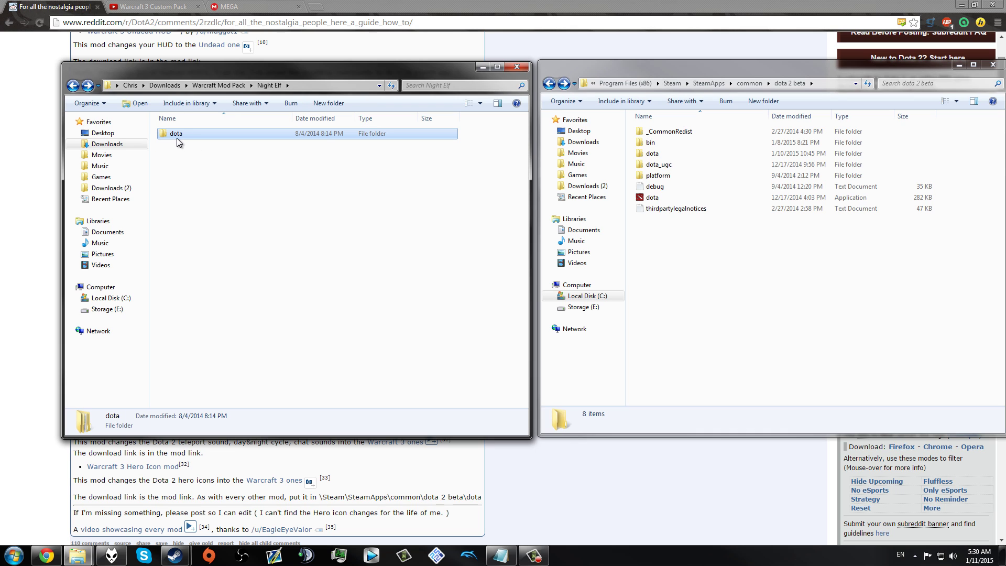
{"action": "double_click", "coordinate": [175, 136]}
{"action": "double_click", "coordinate": [180, 144]}
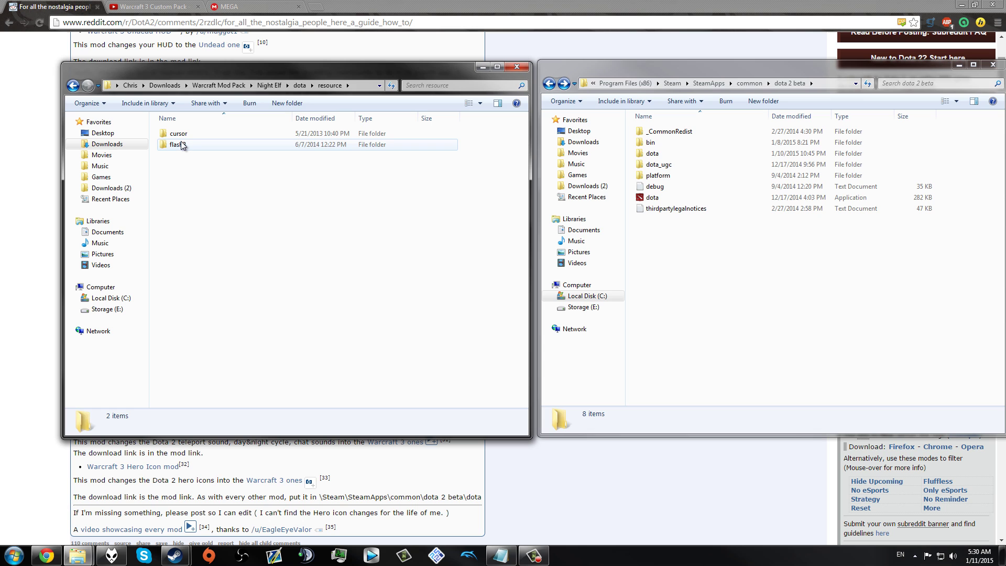
{"action": "double_click", "coordinate": [181, 145]}
{"action": "double_click", "coordinate": [180, 134]}
{"action": "left_click", "coordinate": [181, 135]}
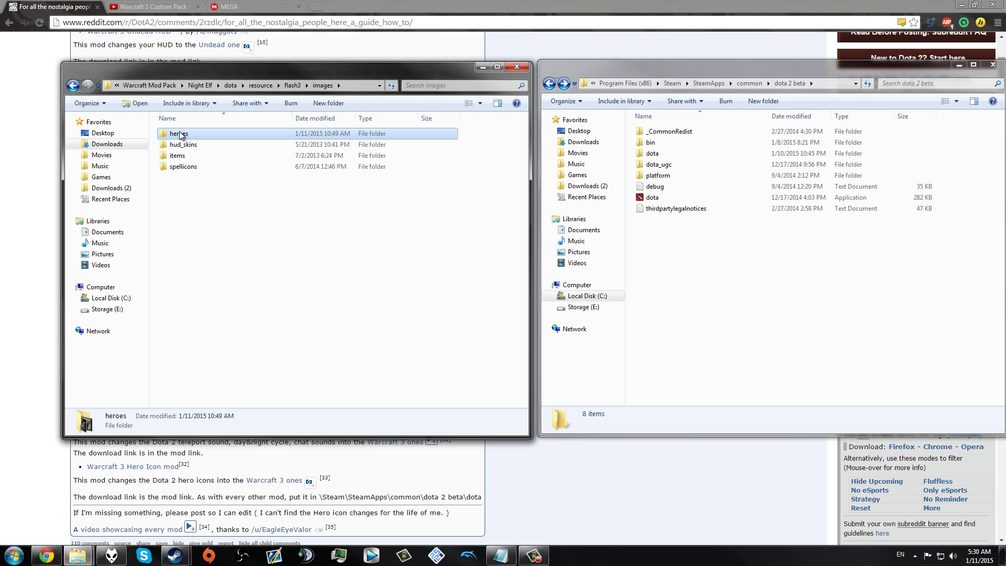
{"action": "right_click", "coordinate": [181, 135]}
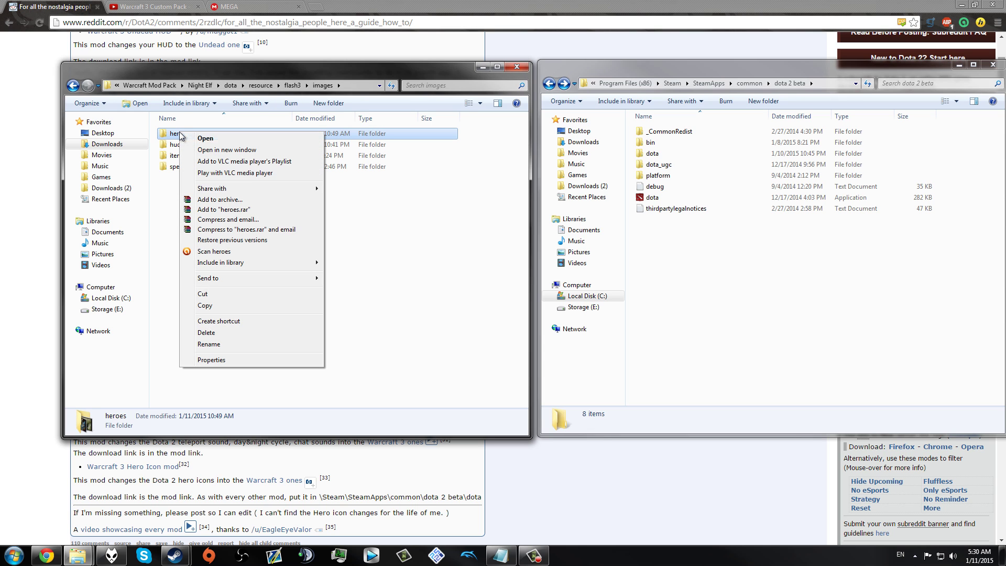
{"action": "left_click", "coordinate": [205, 333]}
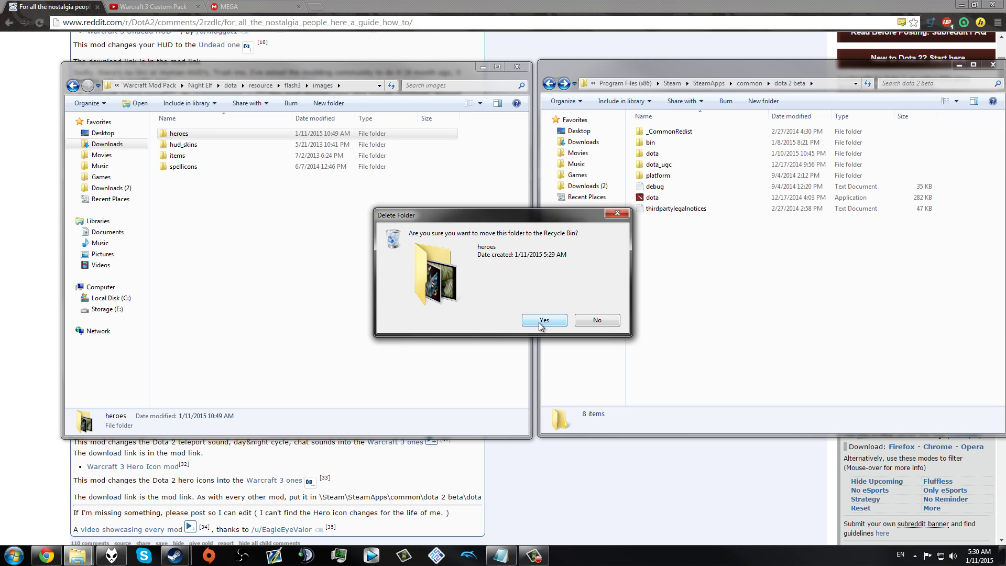
{"action": "left_click", "coordinate": [585, 320]}
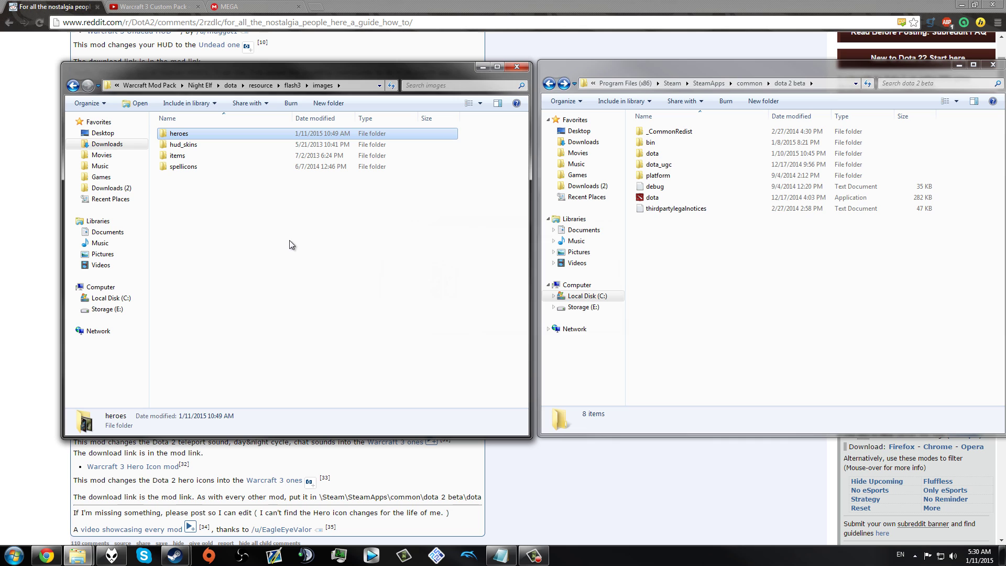
{"action": "left_click", "coordinate": [256, 231]}
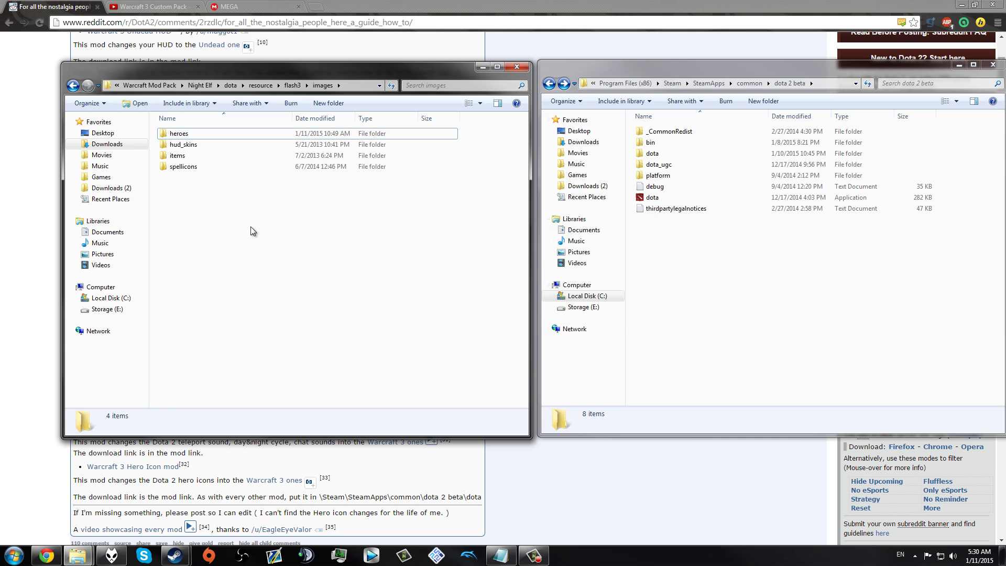
Step: Check the items and spellicons folders, then delete heroes with confirmation and return to Night Elf
{"action": "left_click", "coordinate": [175, 158]}
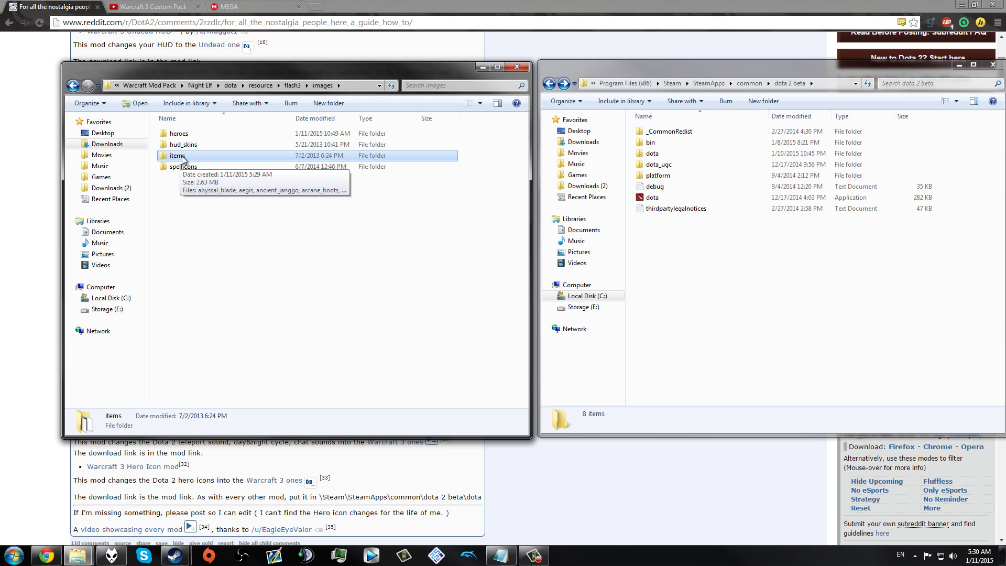
{"action": "left_click", "coordinate": [195, 166]}
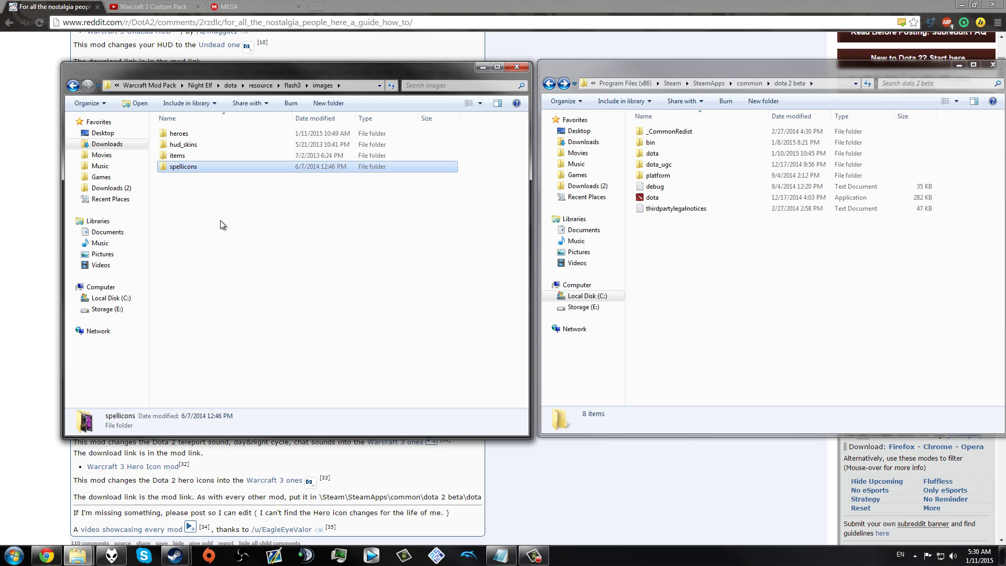
{"action": "key", "text": "BackSpace"}
{"action": "key", "text": "BackSpace"}
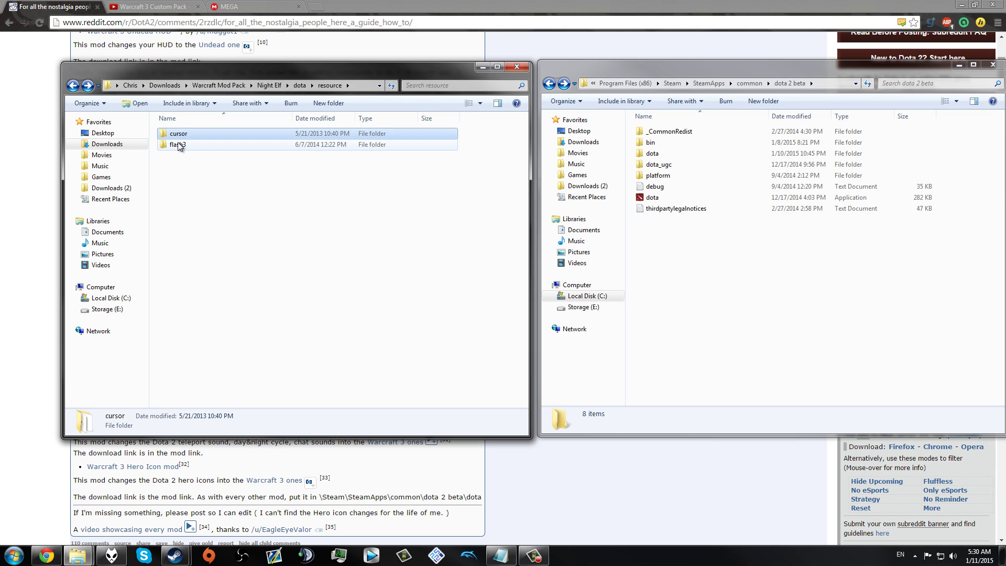
{"action": "double_click", "coordinate": [178, 145]}
{"action": "double_click", "coordinate": [179, 135]}
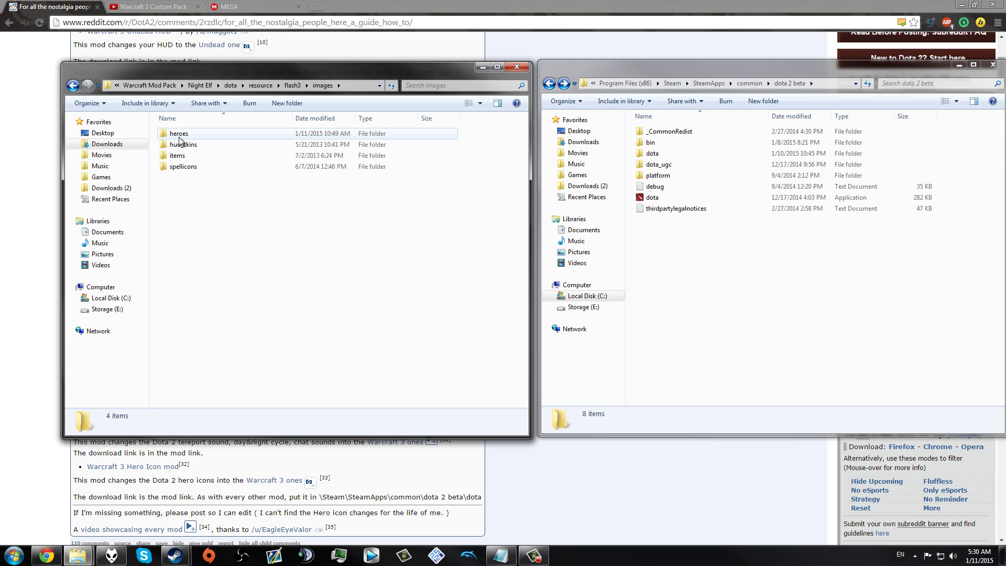
{"action": "right_click", "coordinate": [183, 134]}
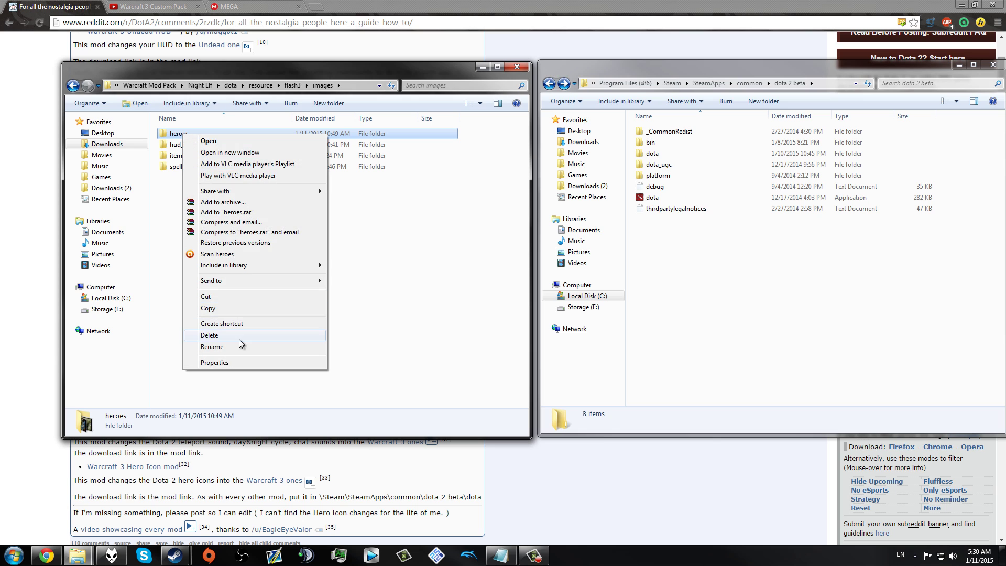
{"action": "left_click", "coordinate": [238, 337]}
{"action": "key", "text": "Return"}
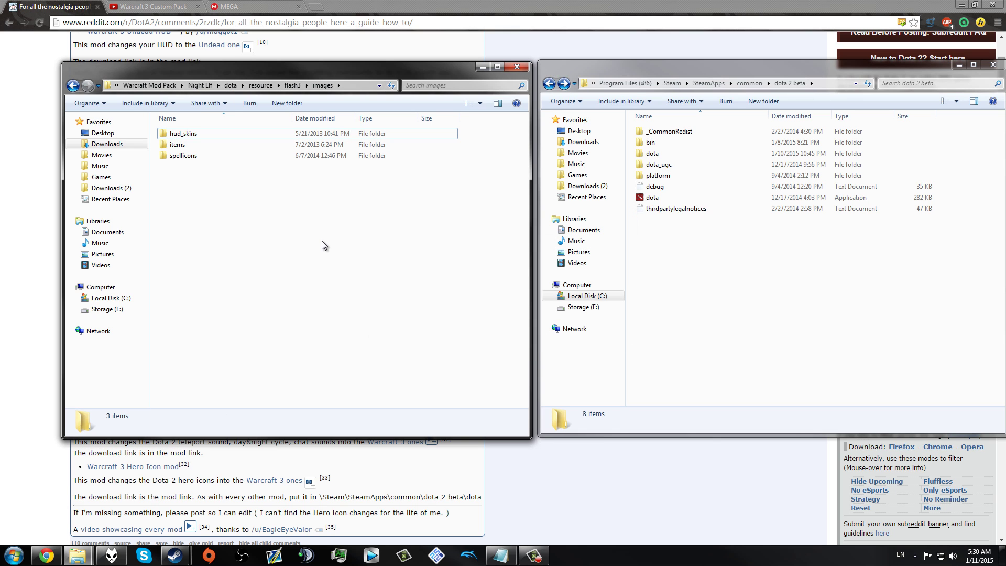
{"action": "key", "text": "BackSpace"}
{"action": "key", "text": "BackSpace"}
{"action": "key", "text": "BackSpace"}
{"action": "key", "text": "BackSpace"}
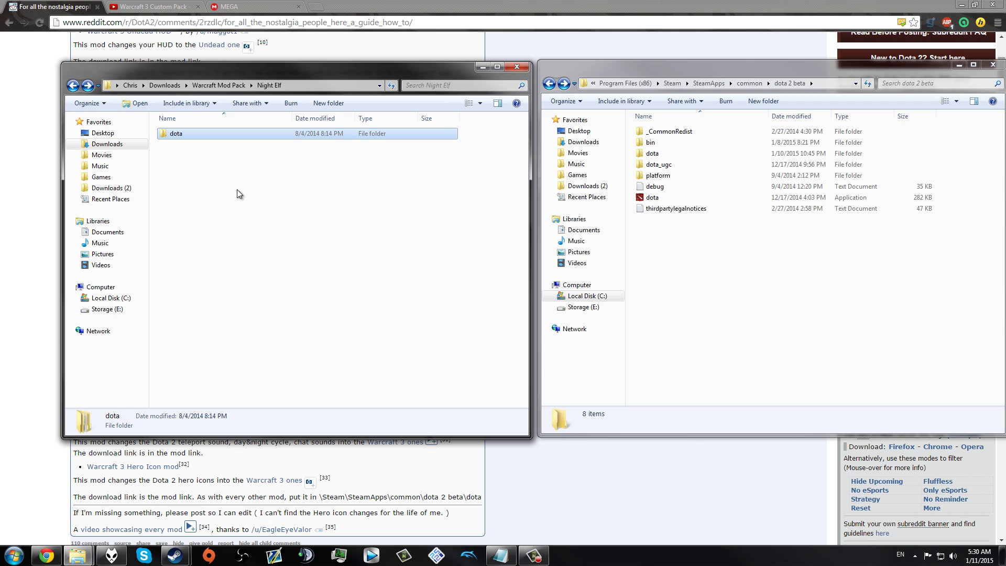
Step: Move Night Elf's dota folder into dota 2 beta, merging all folders and replacing all 741 conflicting files
{"action": "left_click", "coordinate": [193, 194]}
{"action": "left_click_drag", "start_coordinate": [176, 133], "coordinate": [635, 281]}
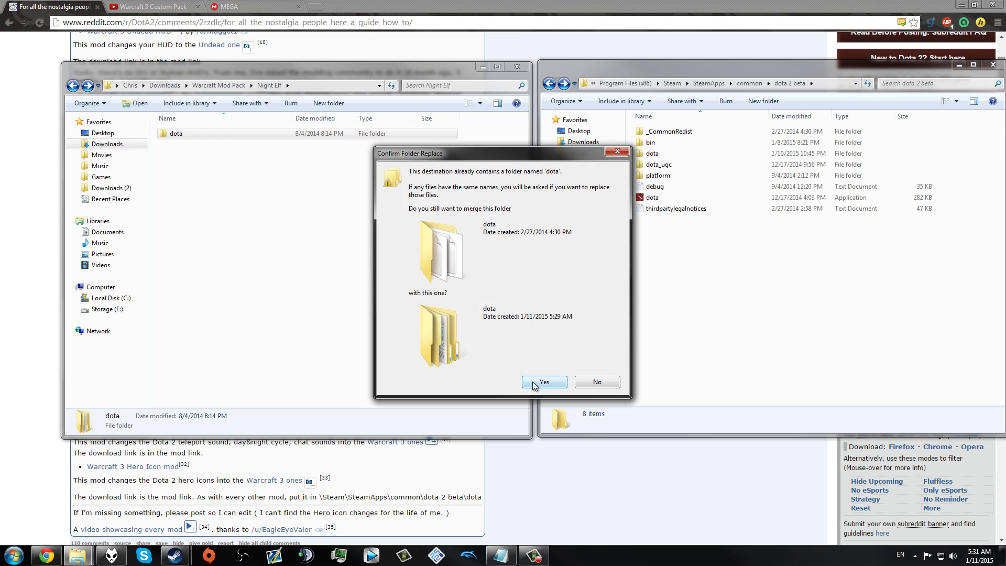
{"action": "left_click", "coordinate": [542, 379]}
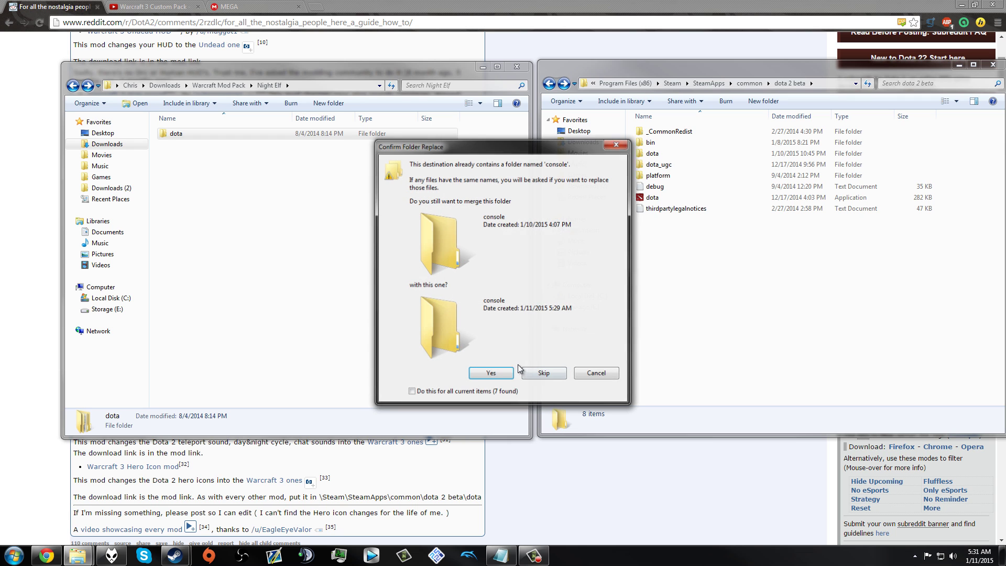
{"action": "left_click", "coordinate": [411, 394]}
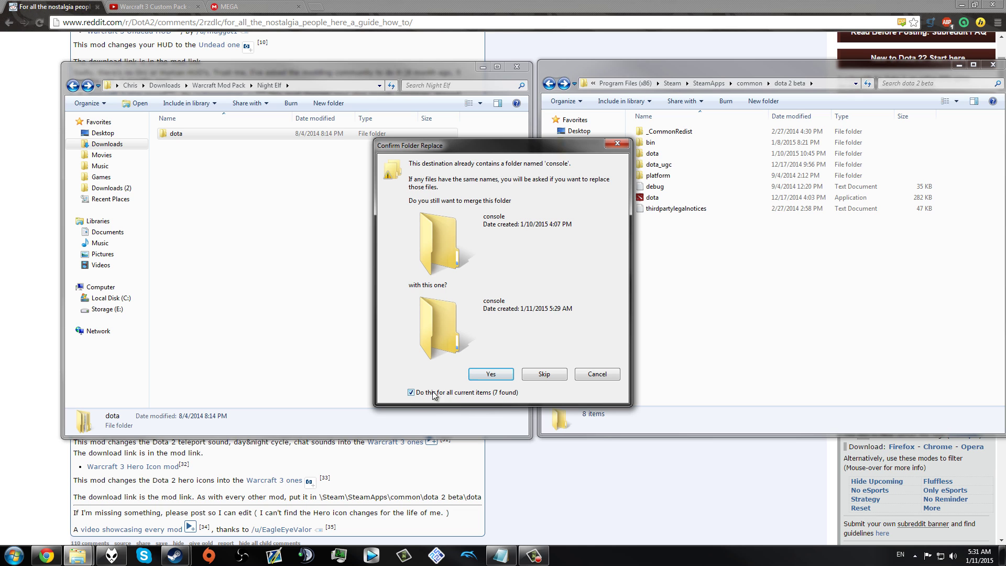
{"action": "left_click", "coordinate": [491, 376]}
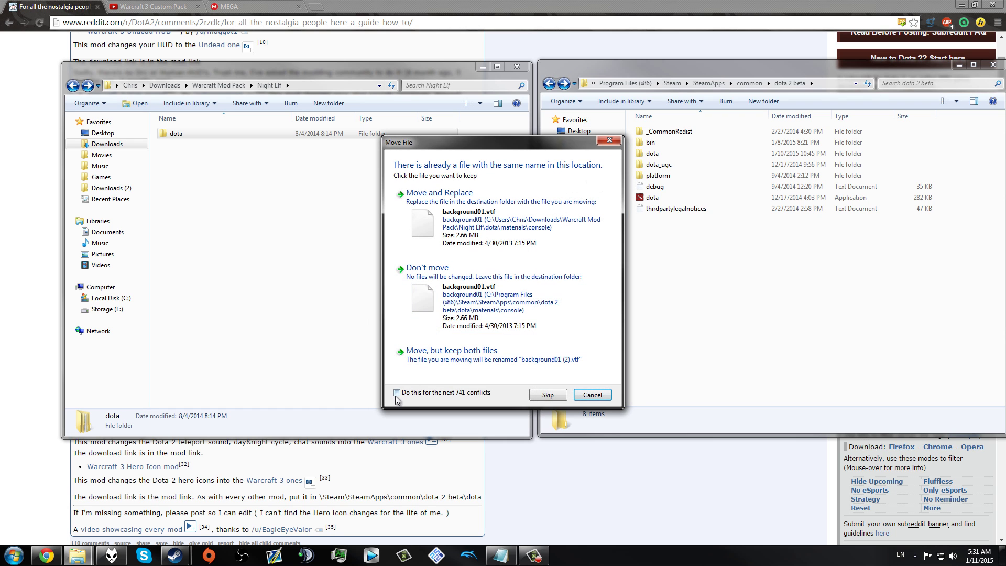
{"action": "left_click", "coordinate": [398, 393]}
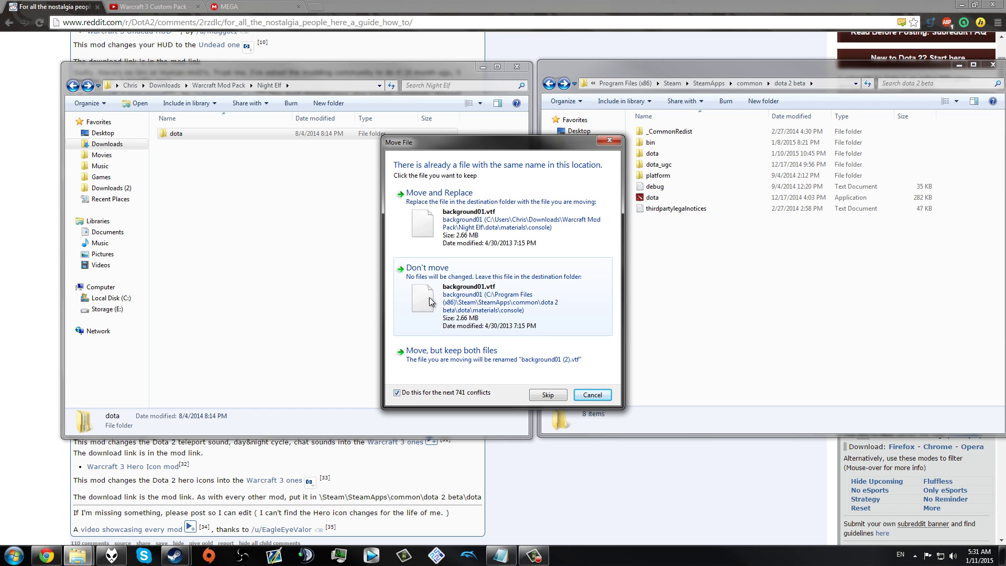
{"action": "left_click", "coordinate": [436, 222]}
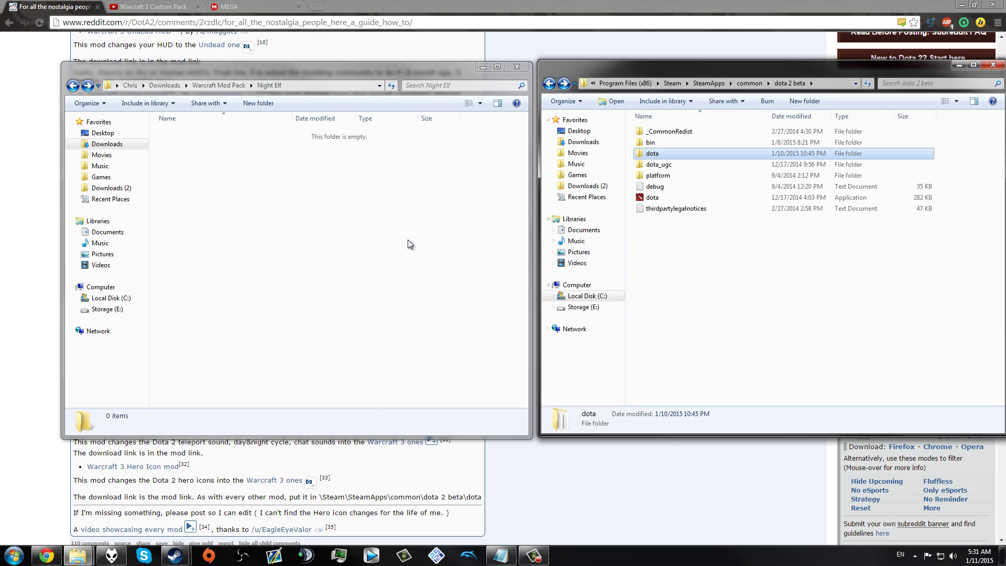
Step: Return the emptied Night Elf window to the Warcraft Mod Pack folder and switch to Steam
{"action": "left_click", "coordinate": [408, 244]}
{"action": "key", "text": "BackSpace"}
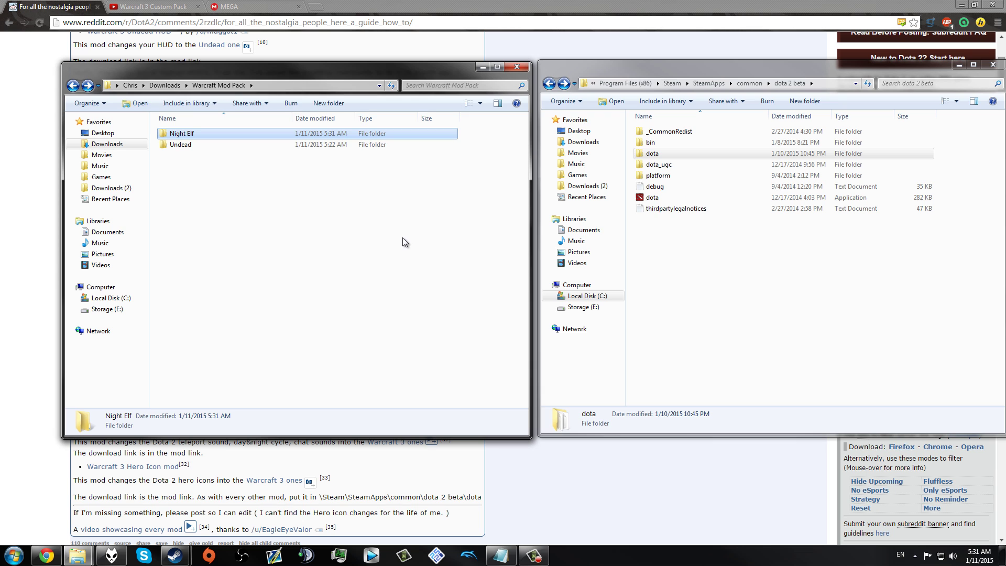
{"action": "left_click", "coordinate": [683, 277]}
Step: Review Dota 2's launch options in Steam: -novid -console -override_vpk
{"action": "left_click", "coordinate": [190, 529]}
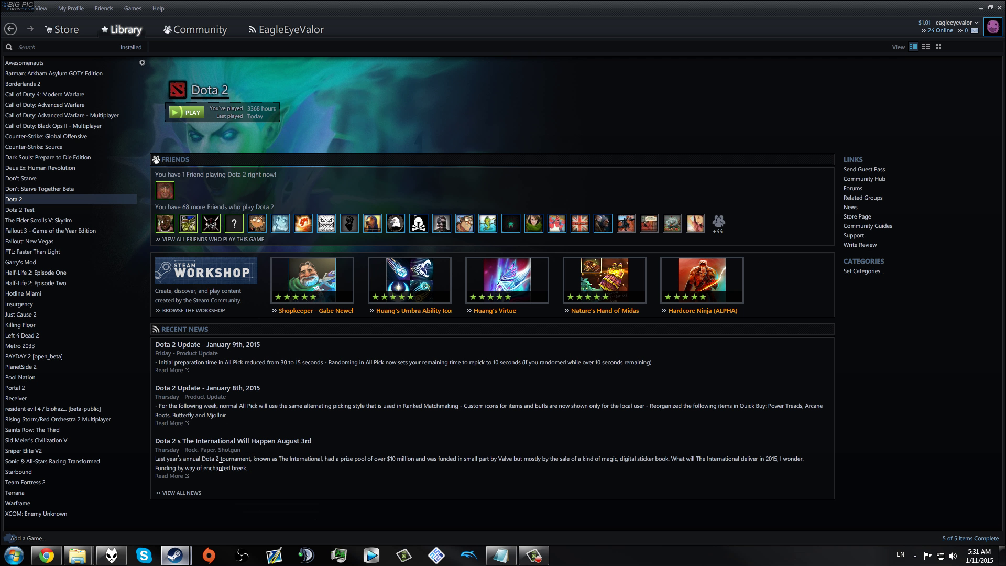
{"action": "right_click", "coordinate": [17, 203]}
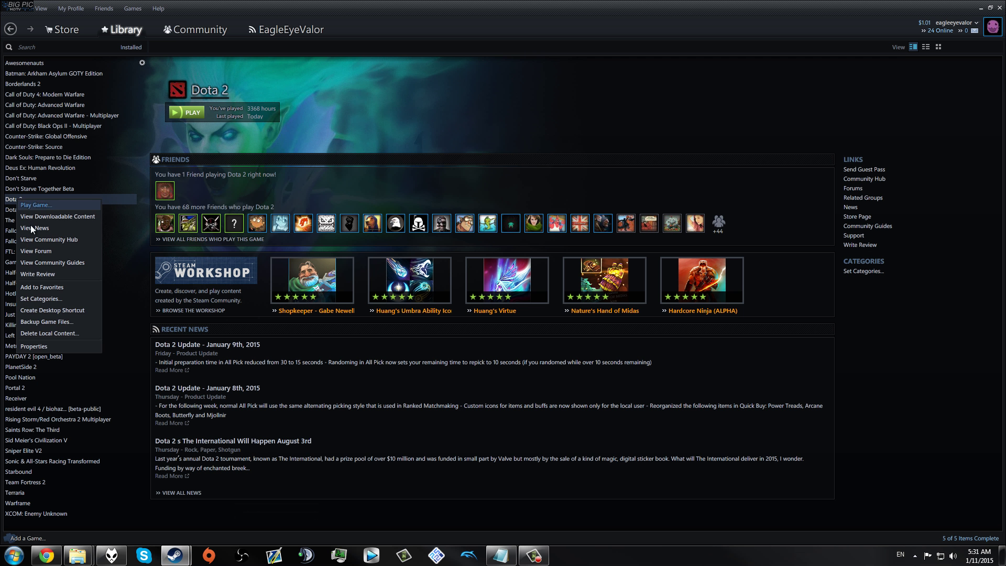
{"action": "left_click", "coordinate": [43, 346]}
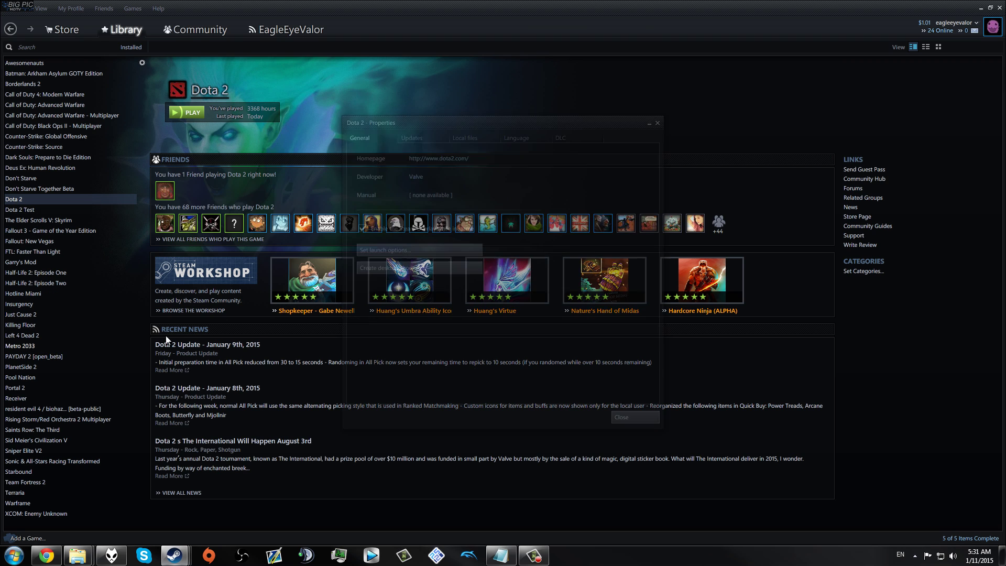
{"action": "left_click", "coordinate": [387, 251]}
{"action": "left_click_drag", "start_coordinate": [457, 281], "coordinate": [508, 280]}
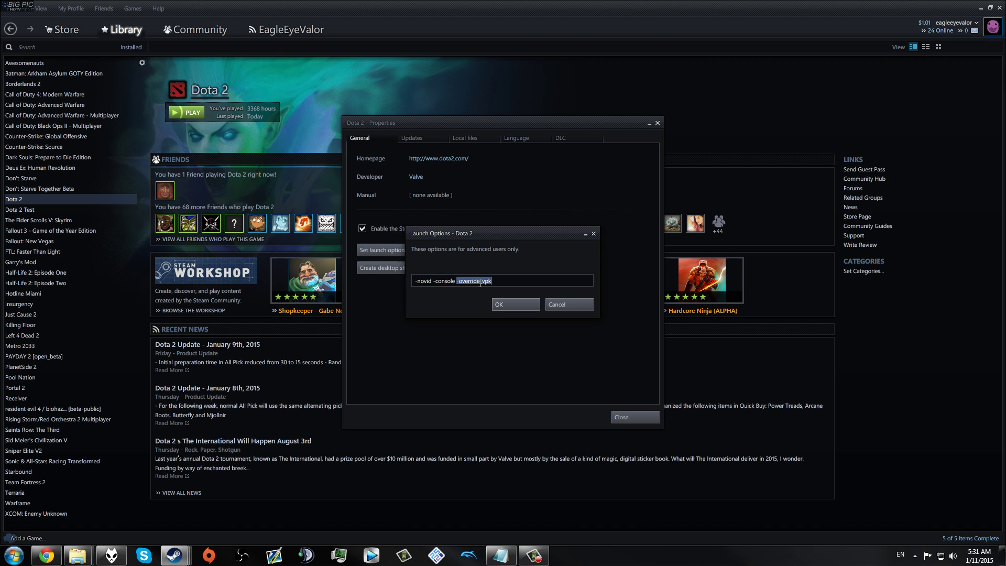
{"action": "left_click", "coordinate": [496, 282]}
{"action": "left_click_drag", "start_coordinate": [458, 281], "coordinate": [403, 282]}
Step: Close the launch options and properties, then launch Dota 2
{"action": "left_click", "coordinate": [567, 303]}
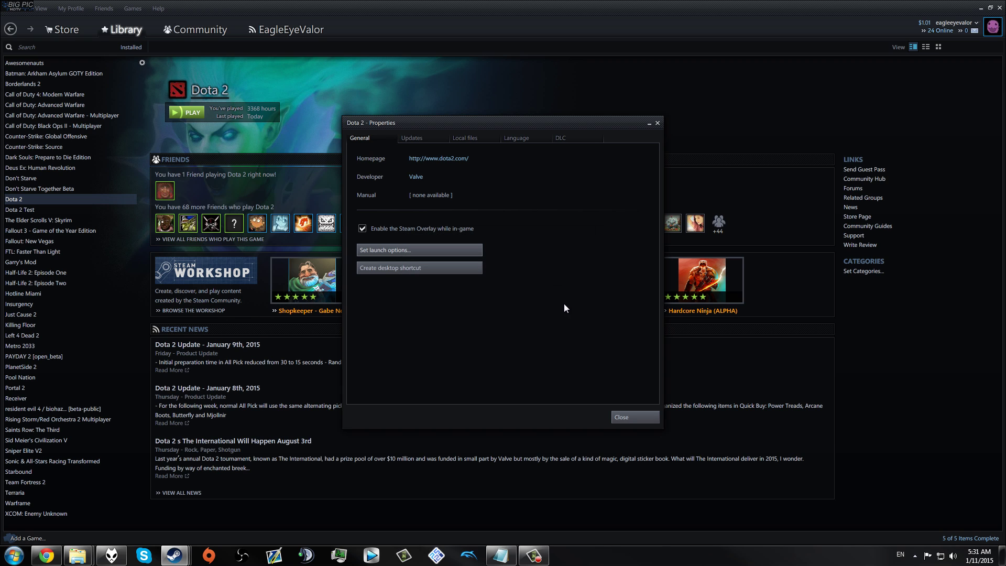
{"action": "left_click", "coordinate": [634, 416]}
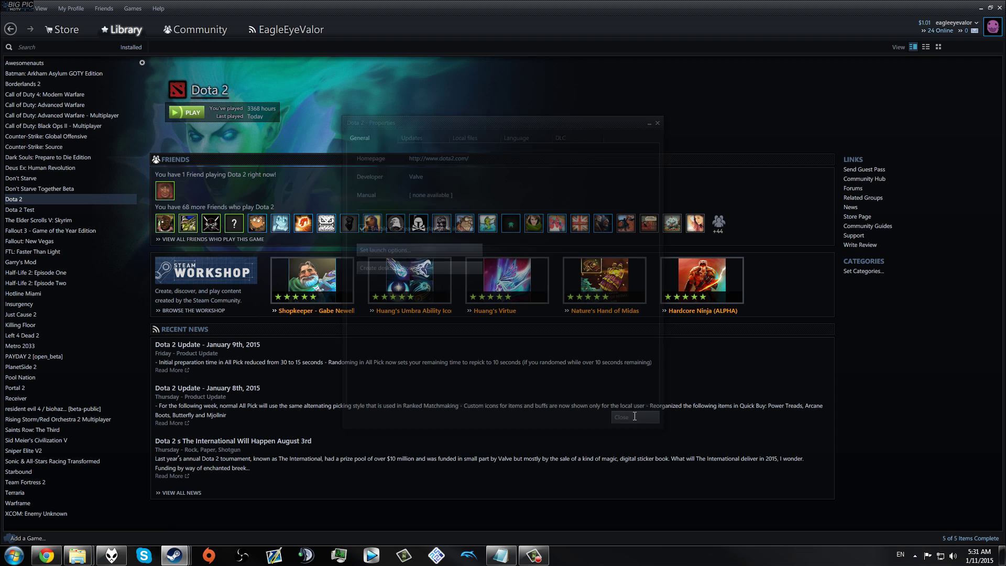
{"action": "double_click", "coordinate": [18, 199]}
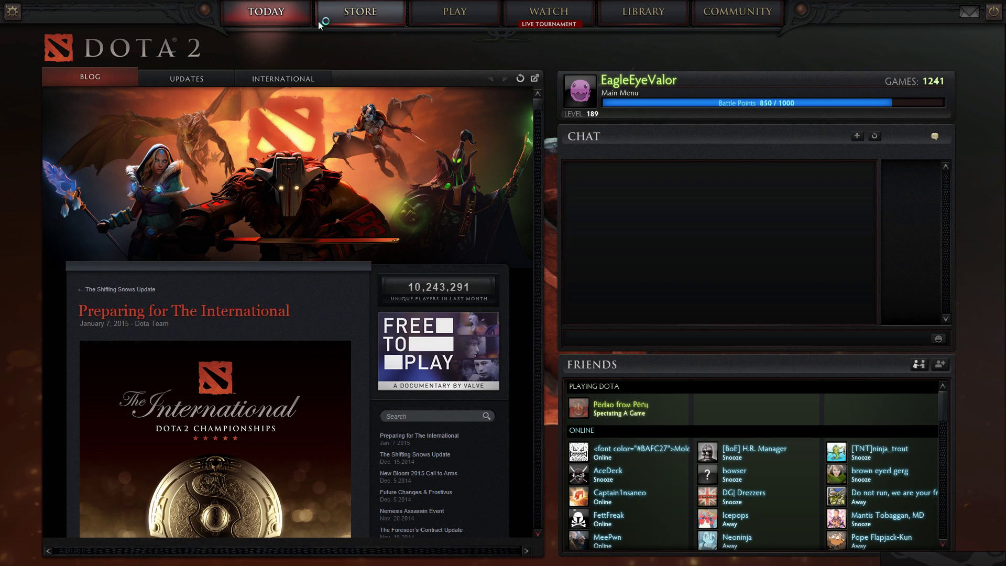
Step: Create an online lobby on the US East server, take the first Radiant slot, and start the game
{"action": "left_click", "coordinate": [459, 11]}
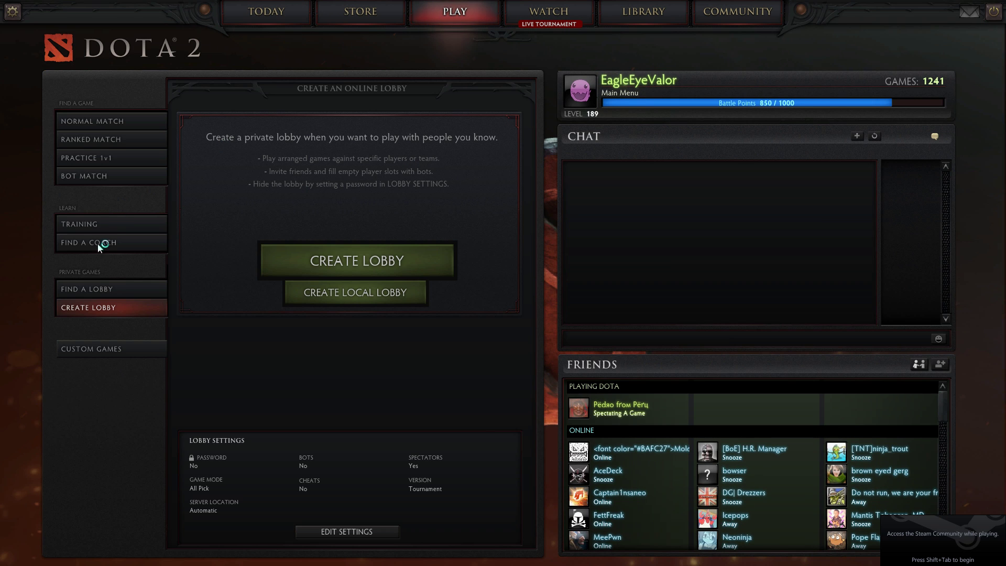
{"action": "left_click", "coordinate": [335, 269]}
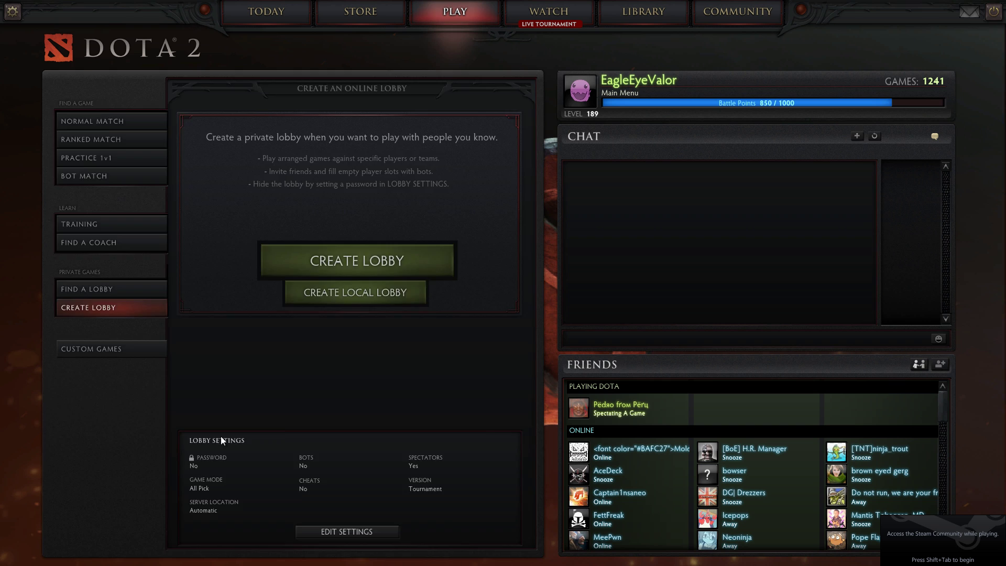
{"action": "left_click", "coordinate": [213, 506]}
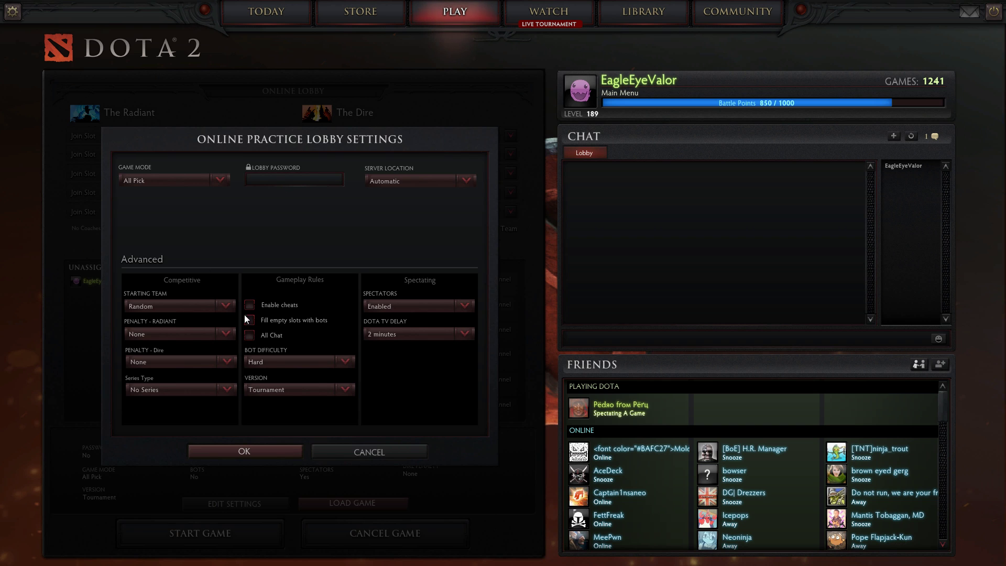
{"action": "left_click", "coordinate": [410, 186]}
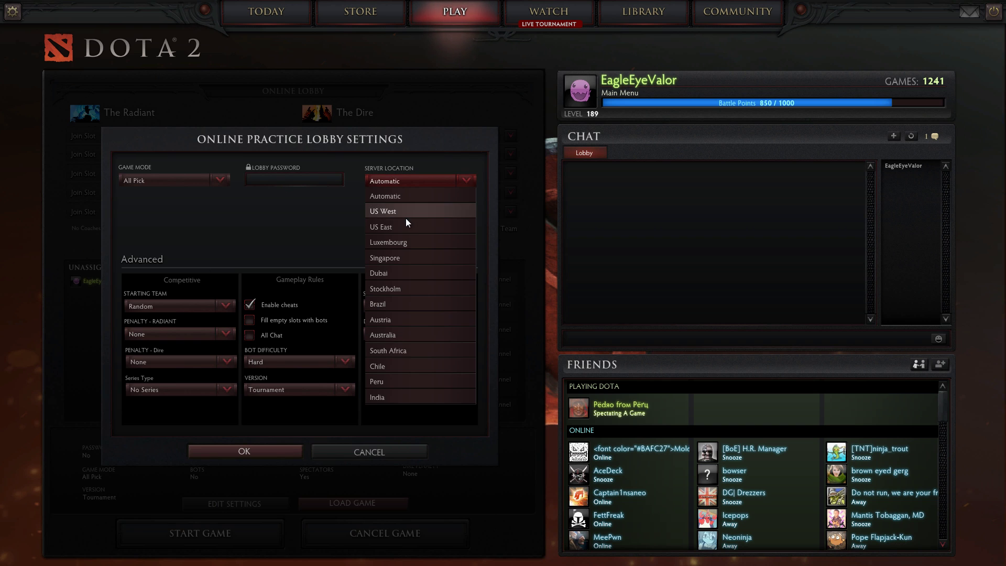
{"action": "left_click", "coordinate": [244, 451]}
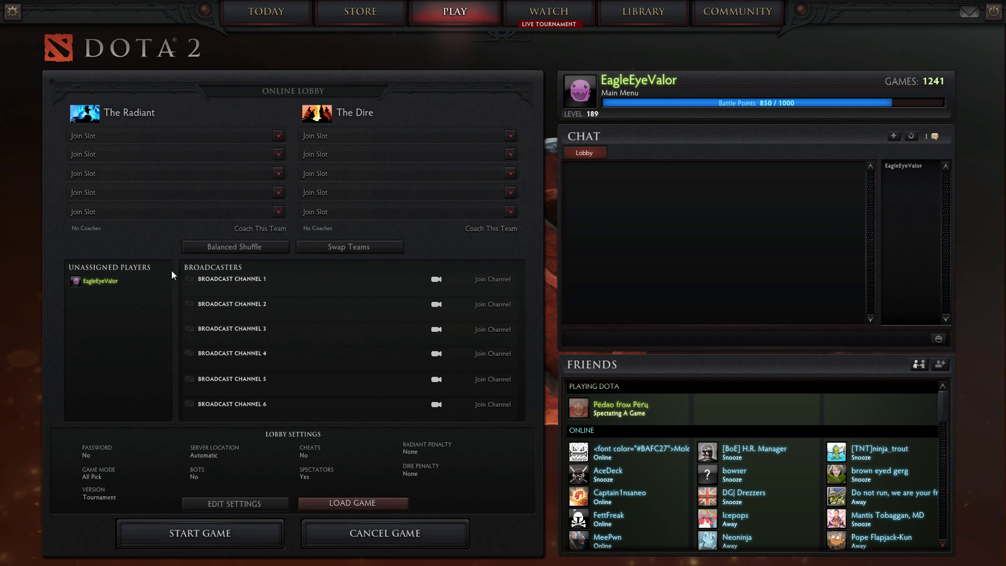
{"action": "left_click", "coordinate": [86, 135]}
{"action": "left_click", "coordinate": [220, 524]}
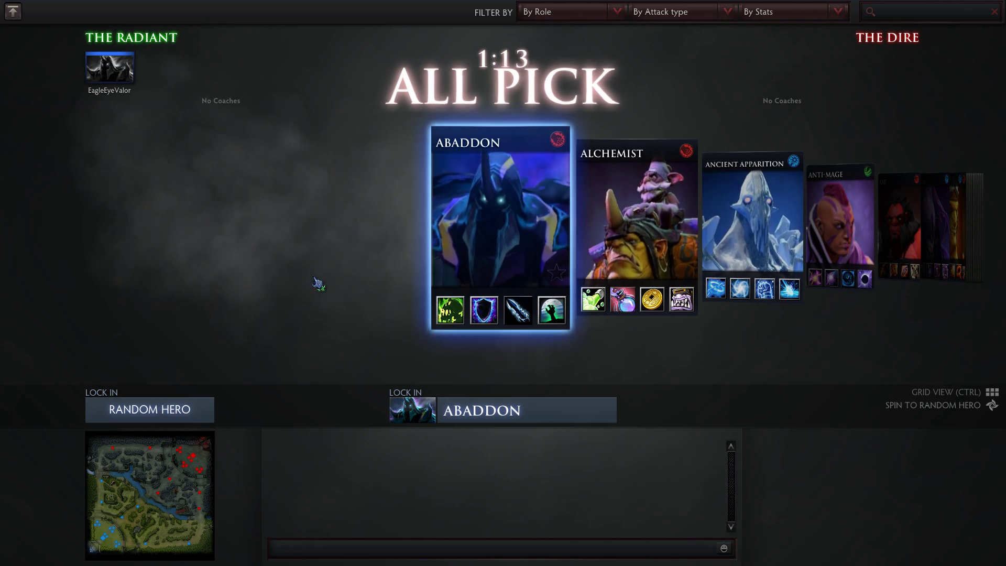
Step: Lock in Abaddon and walk him up and to the right, out of the Radiant fountain
{"action": "left_click", "coordinate": [445, 419]}
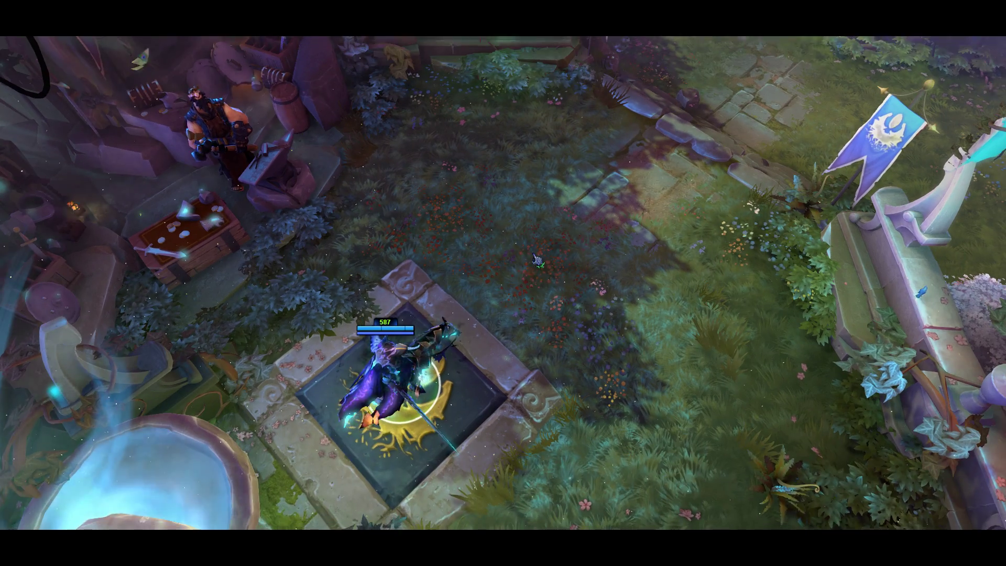
{"action": "right_click", "coordinate": [527, 269]}
{"action": "right_click", "coordinate": [518, 277]}
{"action": "right_click", "coordinate": [501, 288]}
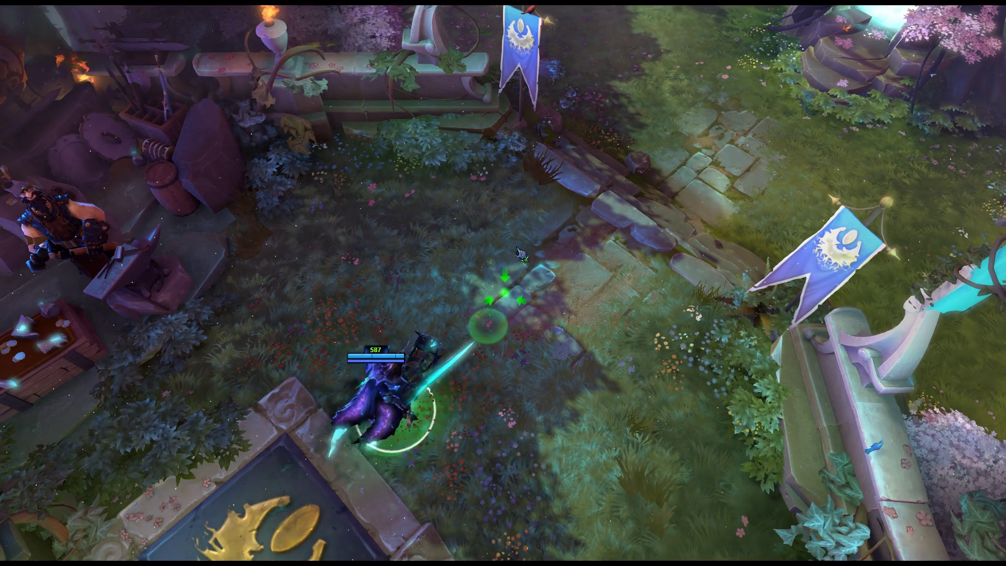
{"action": "right_click", "coordinate": [539, 227]}
{"action": "right_click", "coordinate": [529, 260]}
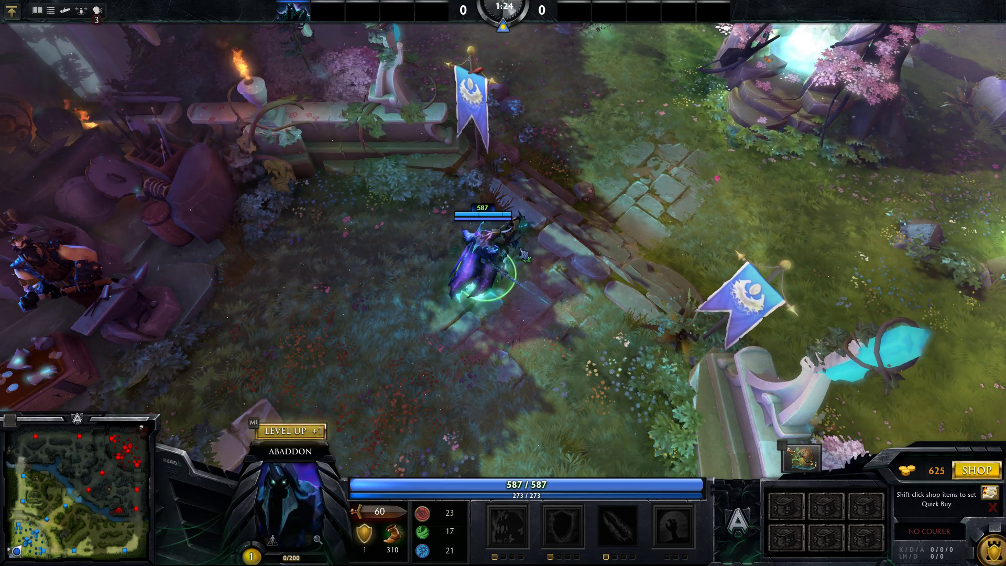
Step: Swap the Alliance HUD for the Default HUD in Shared Content, close the list, and open the shop
{"action": "left_click", "coordinate": [97, 15]}
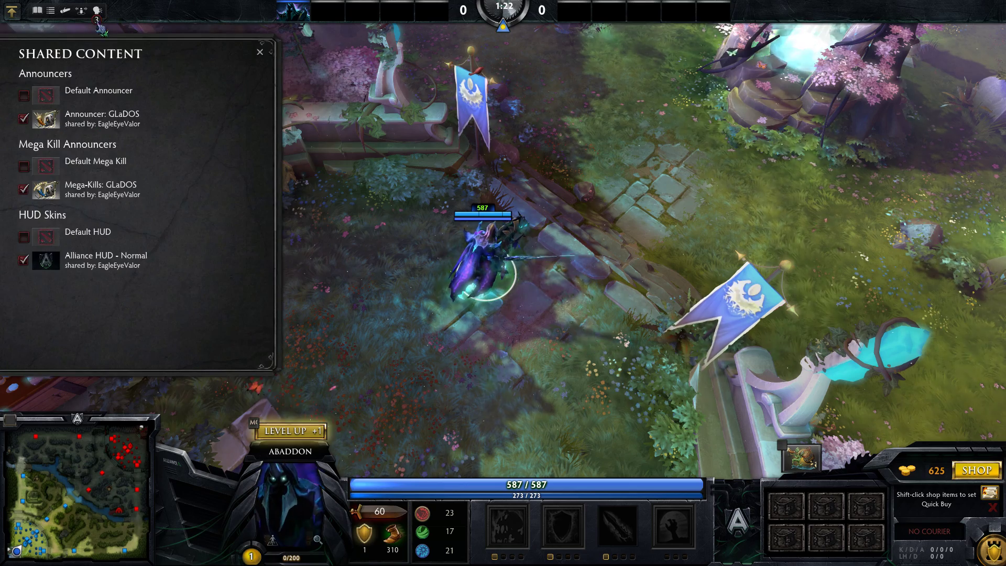
{"action": "left_click", "coordinate": [24, 236]}
{"action": "left_click", "coordinate": [259, 52]}
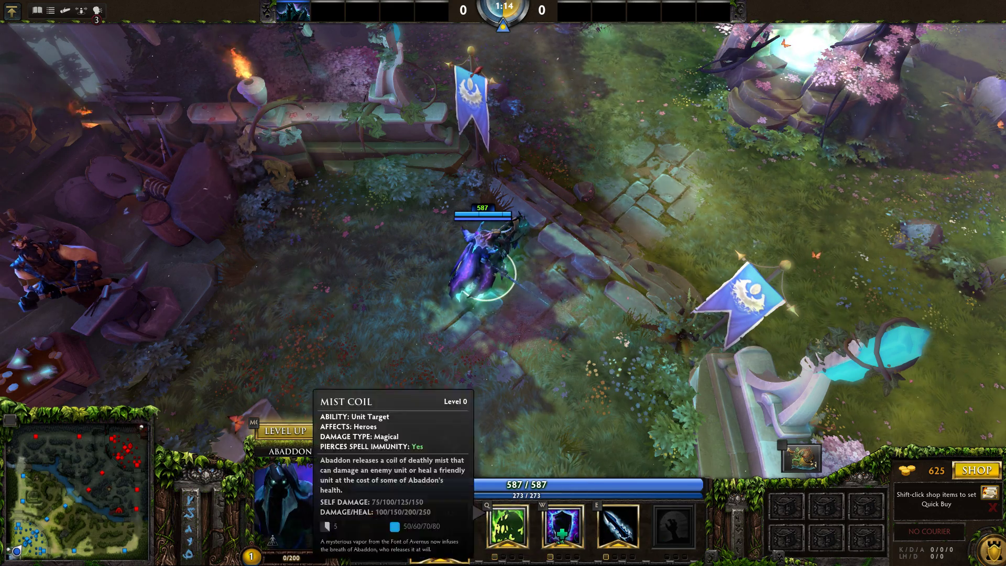
{"action": "key", "text": "F4"}
Step: Send the gold cheat in team chat to give Abaddon 99999 gold
{"action": "left_click", "coordinate": [951, 76]}
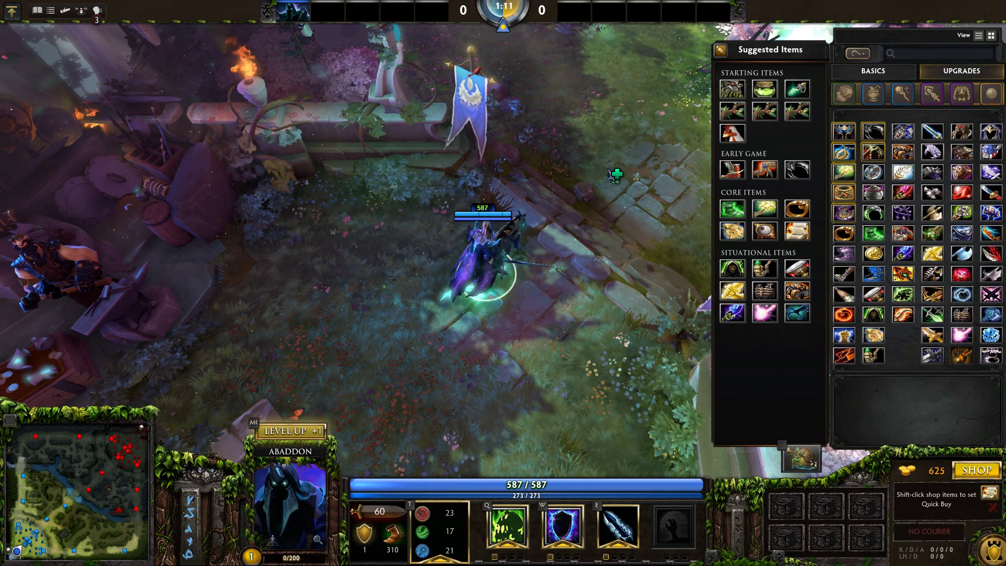
{"action": "key", "text": "Escape"}
{"action": "key", "text": "Escape"}
{"action": "key", "text": "F1"}
{"action": "key", "text": "F1"}
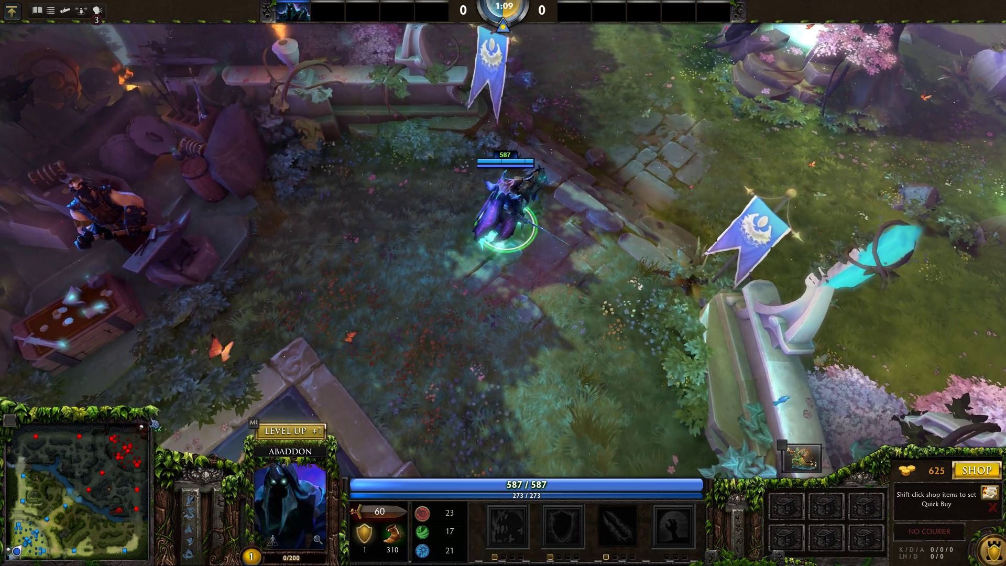
{"action": "key", "text": "F4"}
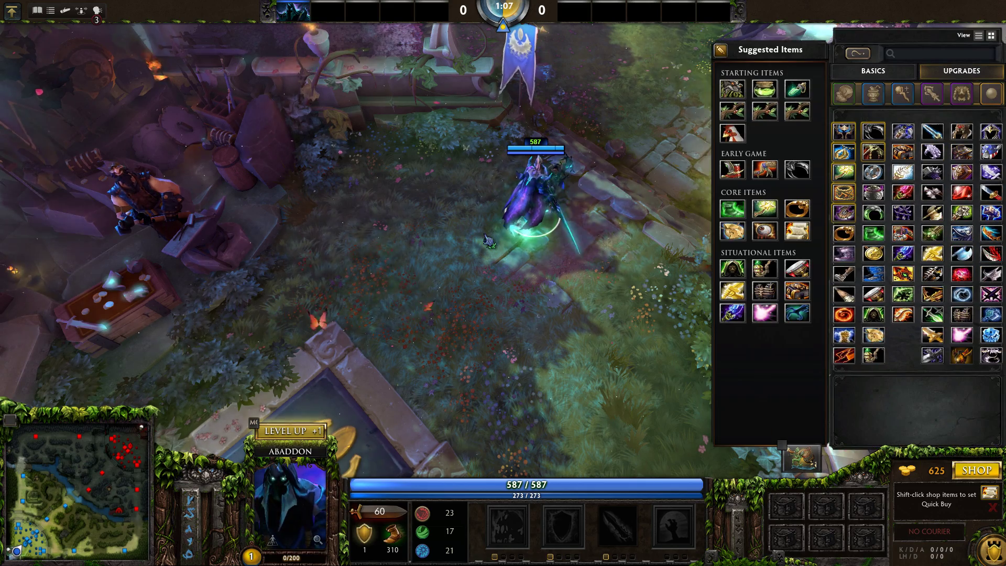
{"action": "key", "text": "Return"}
{"action": "type", "text": "0600606"}
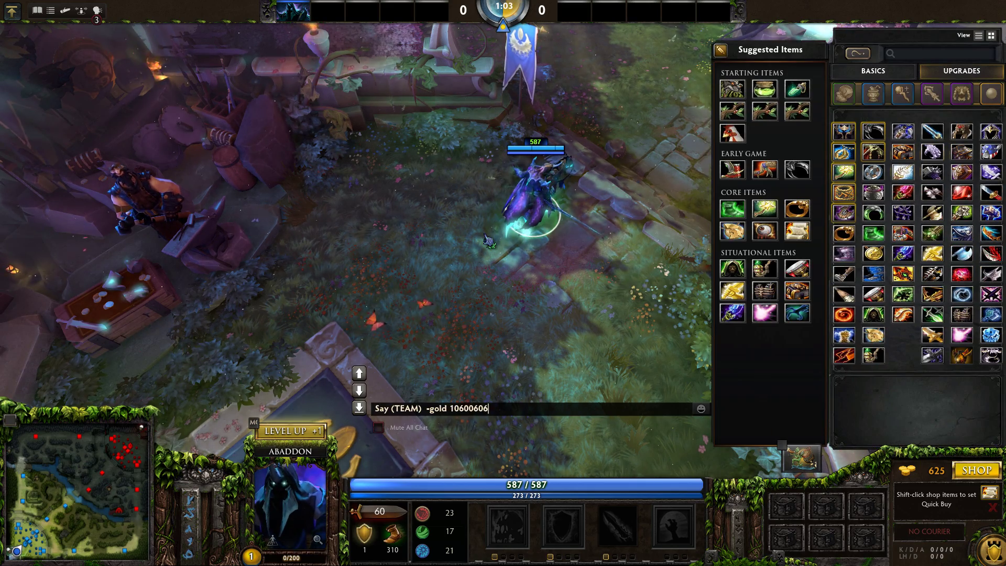
{"action": "key", "text": "Return"}
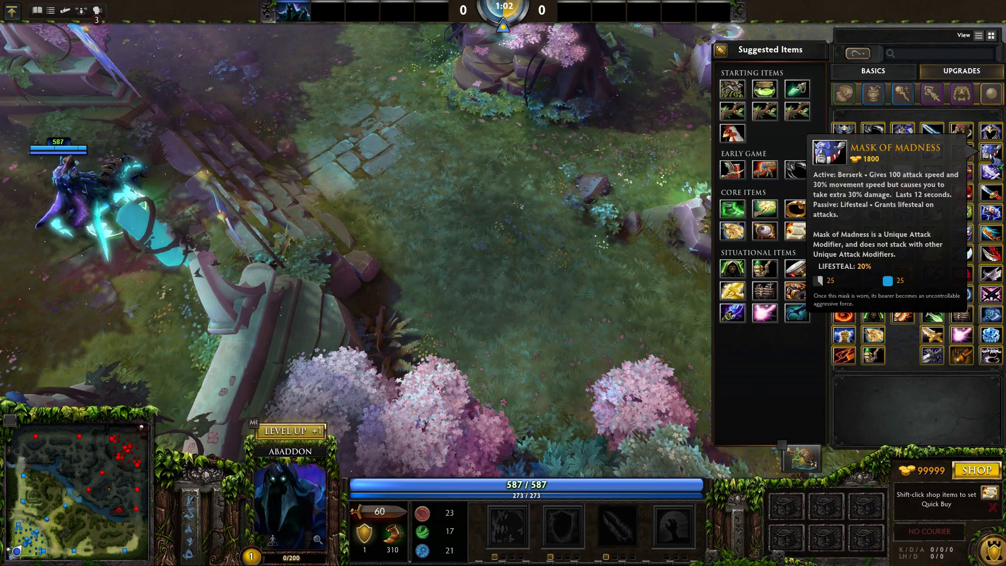
Step: Buy Mask of Madness and Black King Bar, then activate both items
{"action": "right_click", "coordinate": [990, 152]}
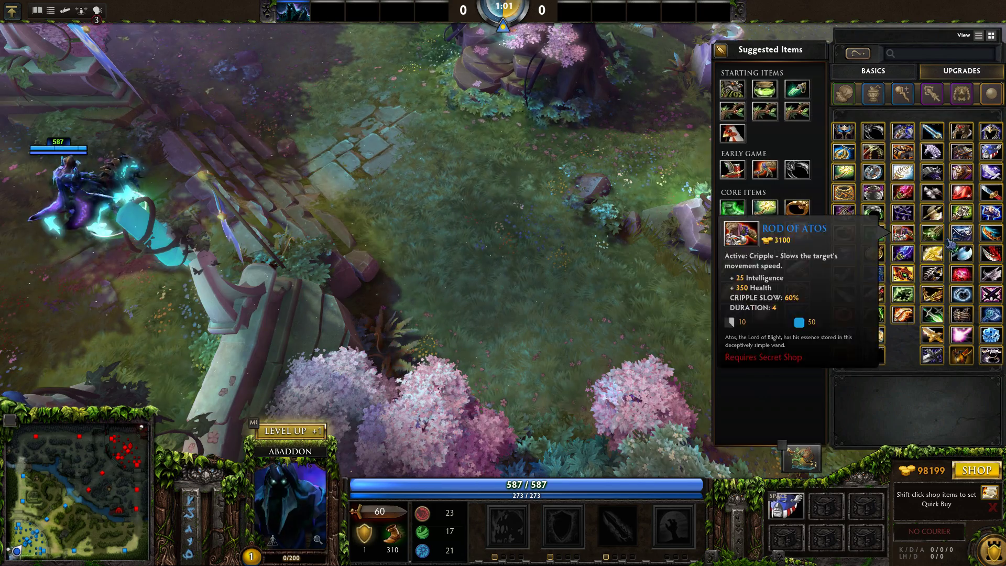
{"action": "right_click", "coordinate": [962, 213]}
{"action": "key", "text": "F4"}
{"action": "key", "text": "F1"}
{"action": "key", "text": "F1"}
{"action": "key", "text": "space"}
{"action": "key", "text": "v"}
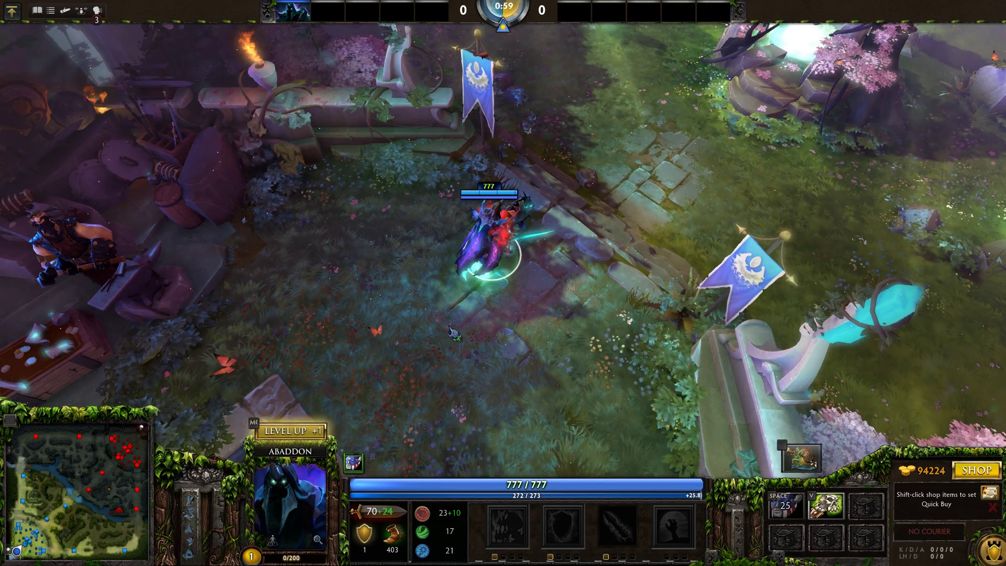
Step: Buy Boots of Travel, enable no cooldowns with -wtf, and cast the teleport
{"action": "key", "text": "F4"}
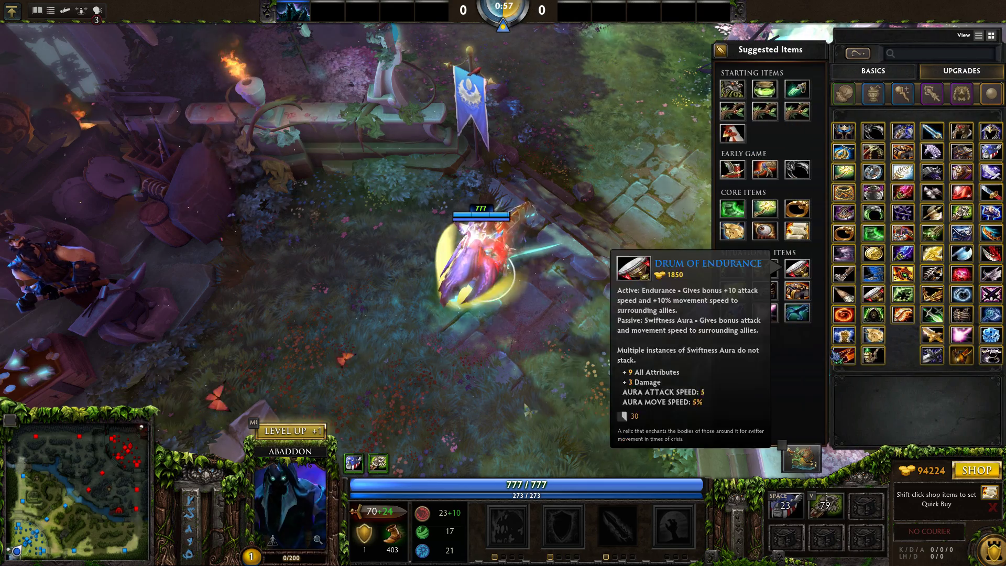
{"action": "right_click", "coordinate": [845, 357]}
{"action": "key", "text": "Return"}
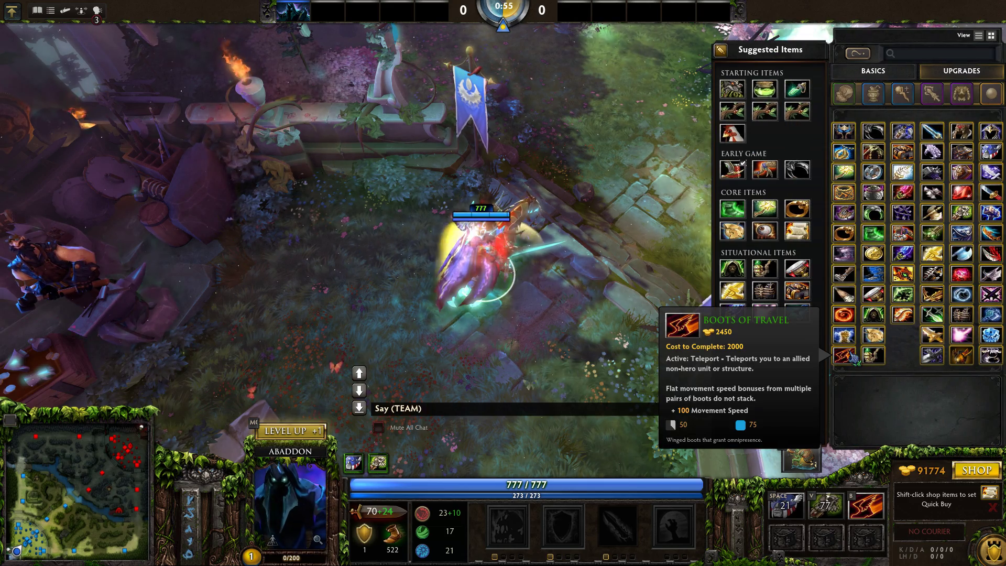
{"action": "type", "text": "-wtf"}
{"action": "key", "text": "Return"}
{"action": "key", "text": "F4"}
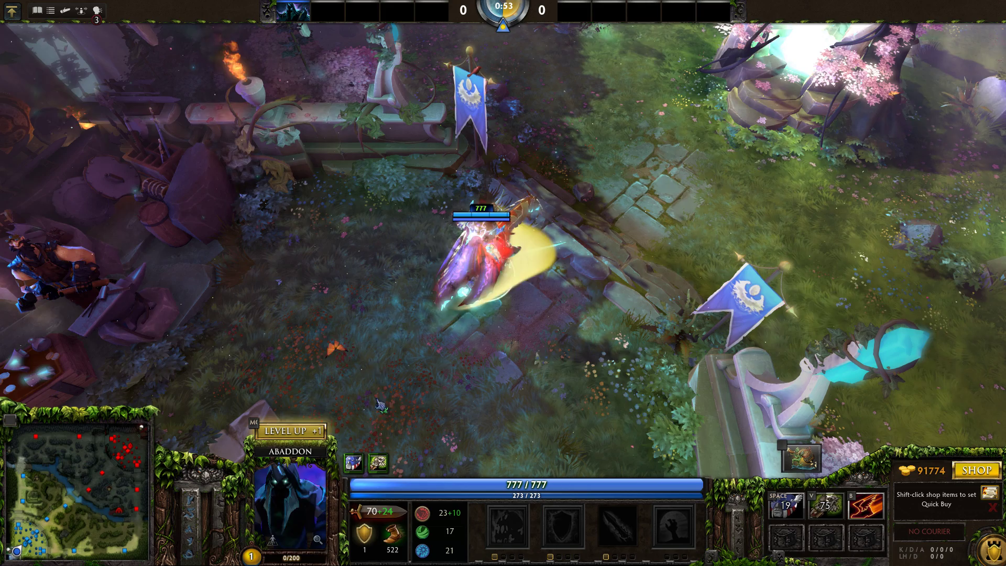
{"action": "key", "text": "a"}
{"action": "left_click", "coordinate": [396, 321]}
Step: Teleport Abaddon onto the bottom lane tower using the minimap view
{"action": "left_click_drag", "start_coordinate": [398, 321], "coordinate": [514, 281]}
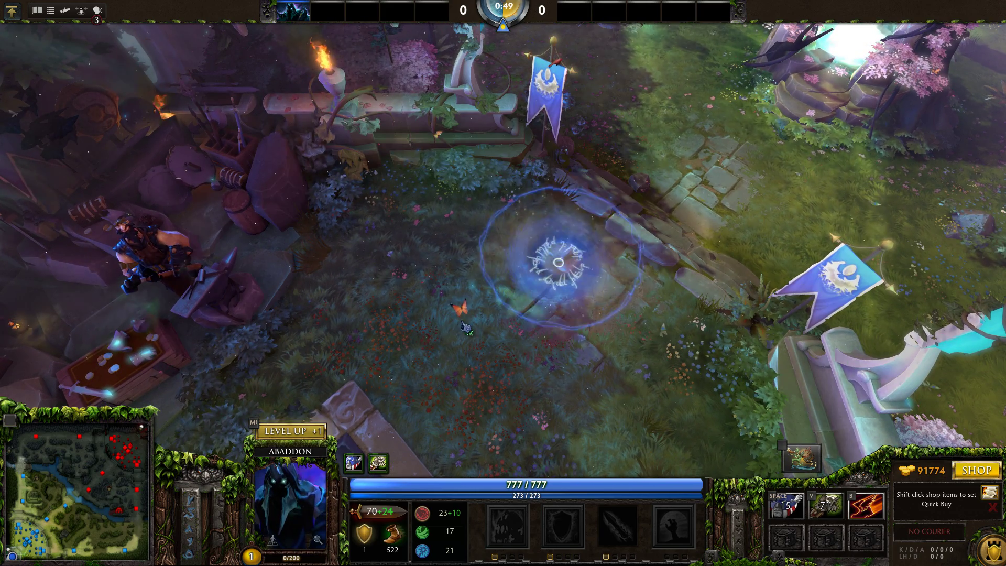
{"action": "left_click", "coordinate": [12, 556]}
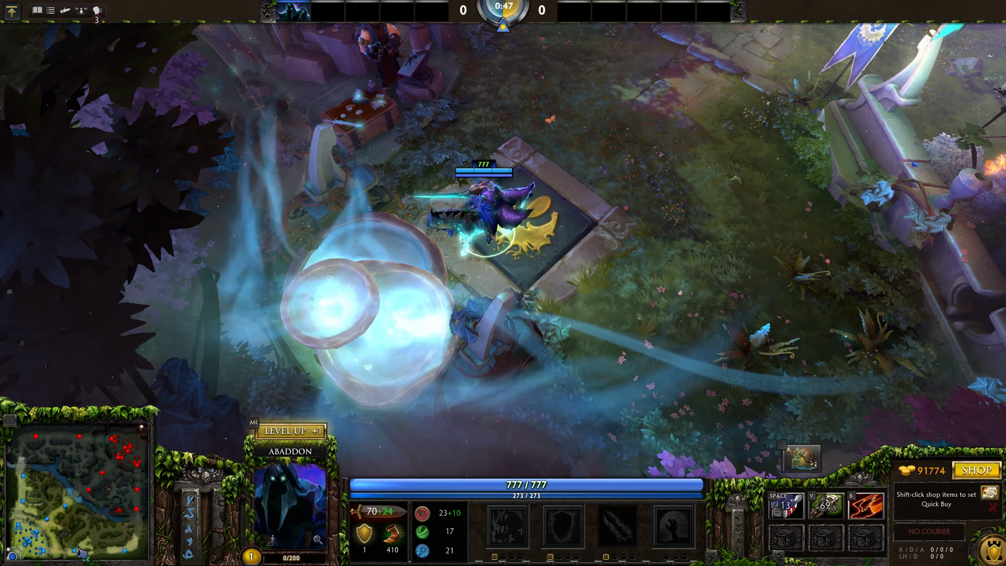
{"action": "left_click", "coordinate": [78, 548]}
{"action": "left_click", "coordinate": [539, 392]}
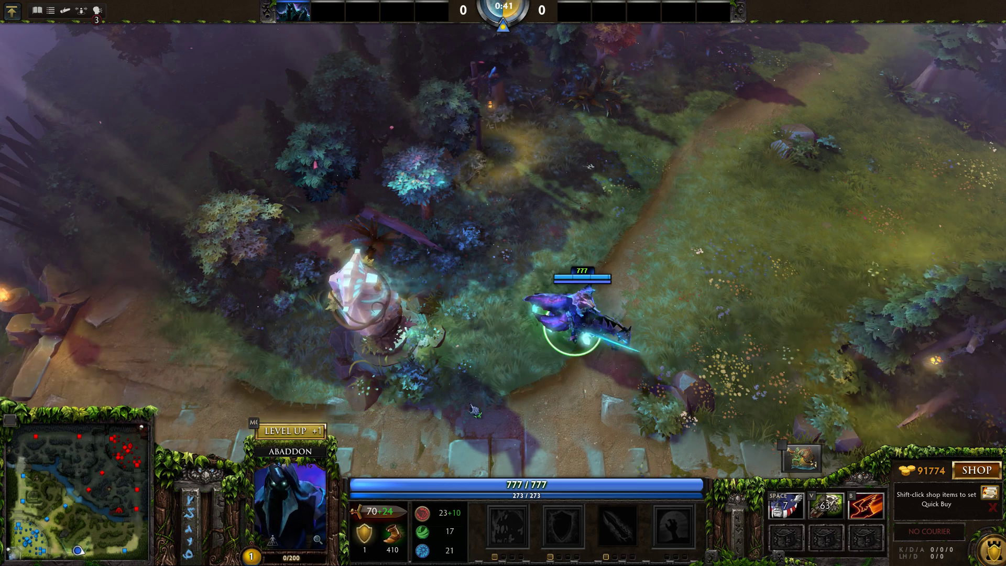
{"action": "left_click", "coordinate": [54, 518]}
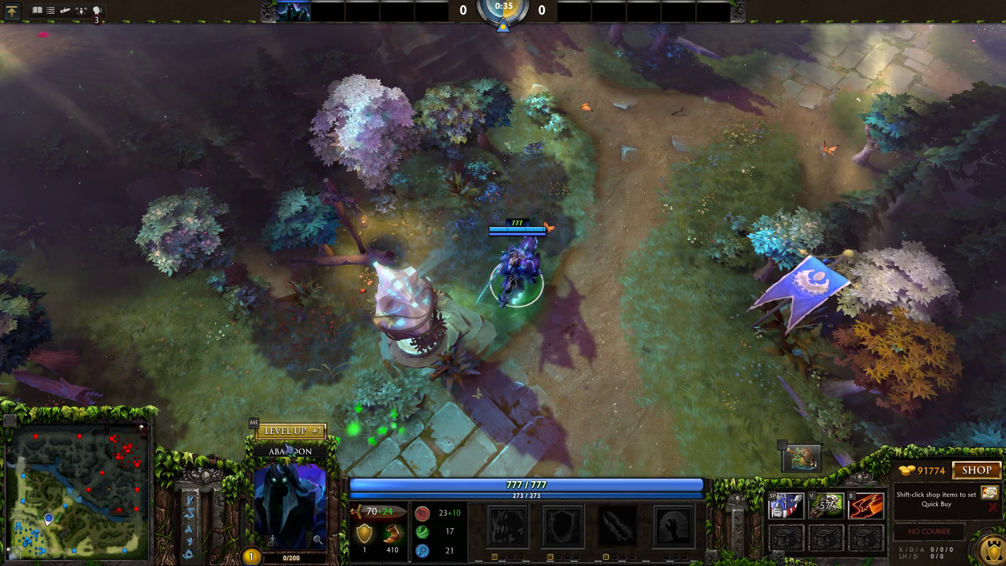
{"action": "mouse_move", "coordinate": [37, 526]}
{"action": "left_mouse_down"}
{"action": "mouse_move", "coordinate": [21, 531]}
{"action": "mouse_move", "coordinate": [47, 549]}
{"action": "mouse_move", "coordinate": [29, 542]}
{"action": "left_mouse_up"}
Step: Walk Abaddon around the Radiant base, past the big tree and toward the shrine
{"action": "right_click", "coordinate": [430, 319]}
{"action": "right_click", "coordinate": [434, 241]}
{"action": "right_click", "coordinate": [464, 249]}
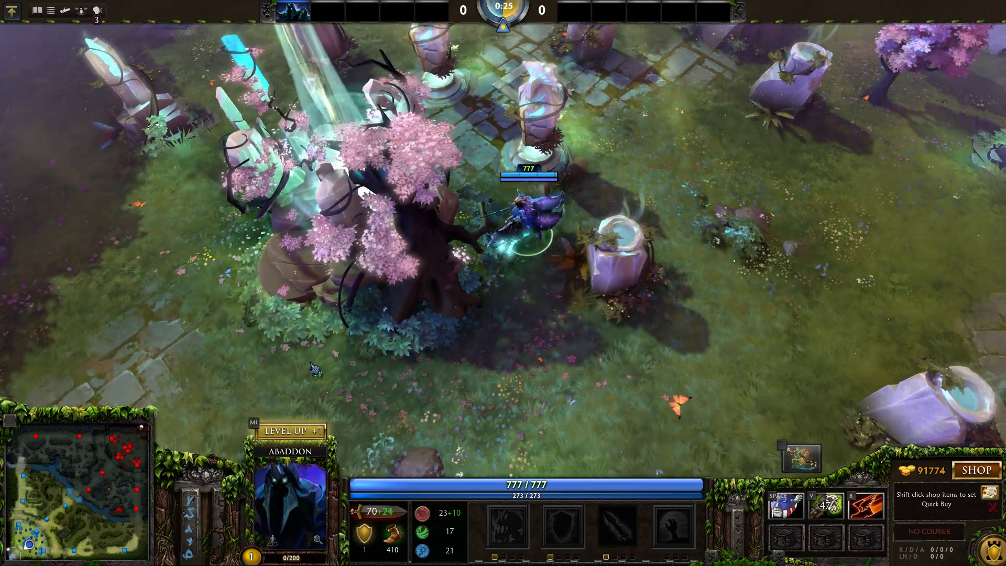
{"action": "right_click", "coordinate": [404, 280]}
{"action": "right_click", "coordinate": [561, 256]}
{"action": "right_click", "coordinate": [600, 230]}
{"action": "right_click", "coordinate": [622, 214]}
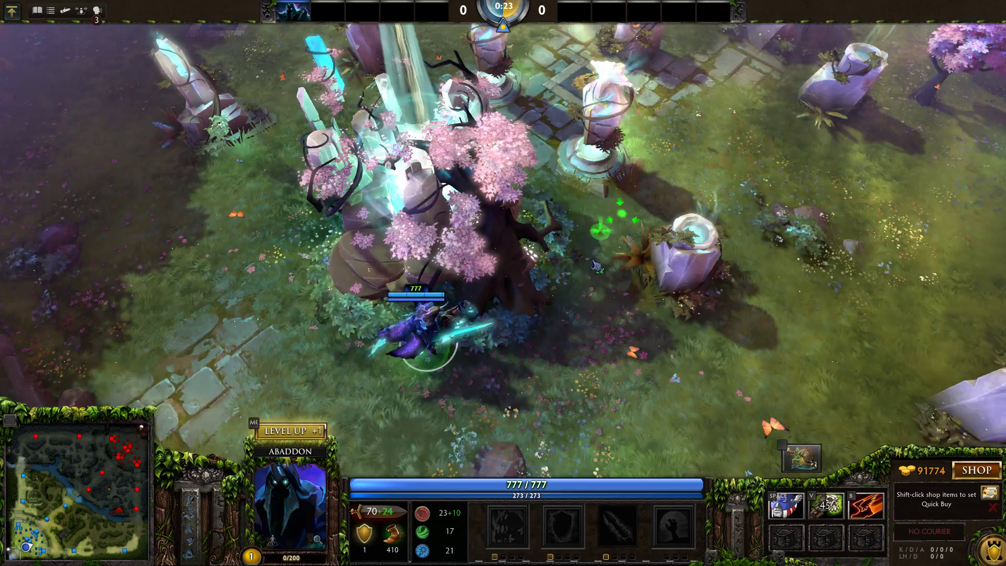
{"action": "right_click", "coordinate": [599, 260]}
{"action": "right_click", "coordinate": [546, 273]}
{"action": "right_click", "coordinate": [544, 262]}
{"action": "right_click", "coordinate": [569, 175]}
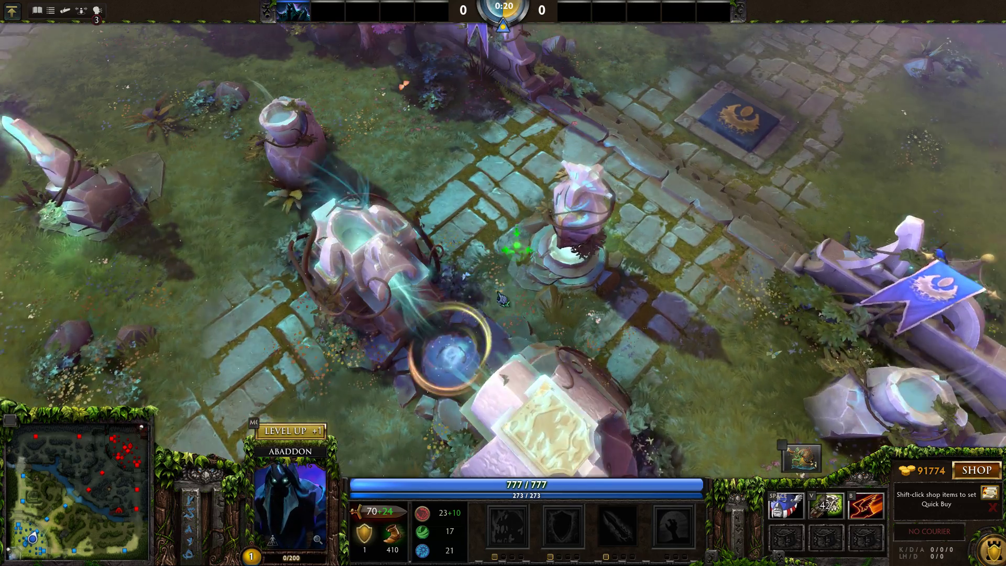
{"action": "right_click", "coordinate": [479, 267]}
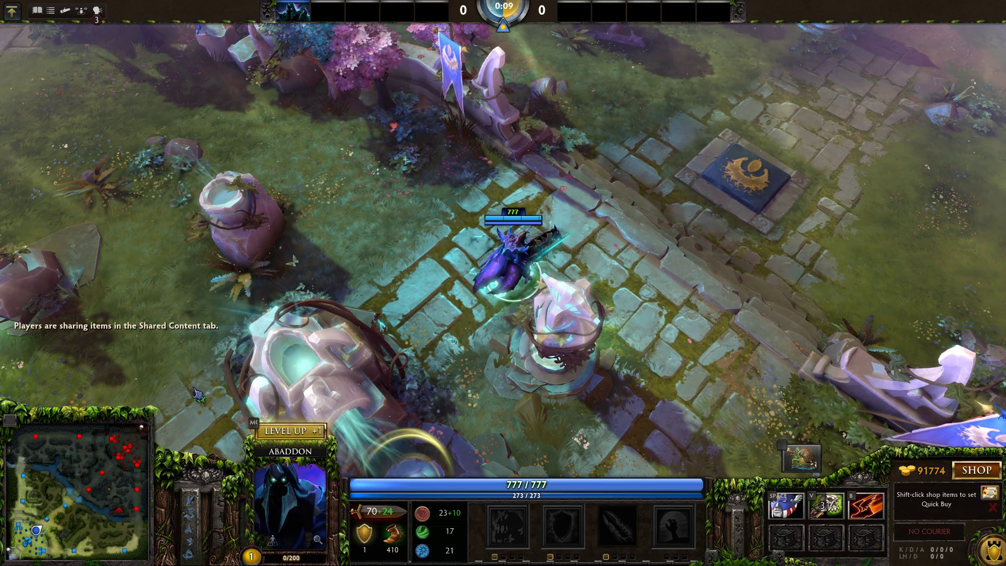
{"action": "left_click_drag", "start_coordinate": [414, 256], "coordinate": [388, 309]}
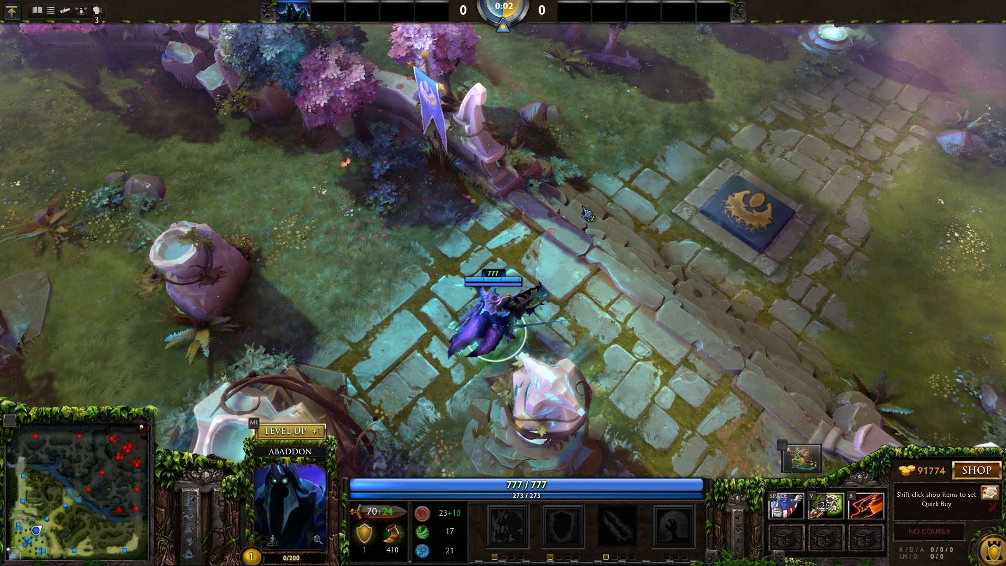
Step: Bring the view back to Abaddon and run him northeast up the steps
{"action": "left_click_drag", "start_coordinate": [582, 208], "coordinate": [547, 152]}
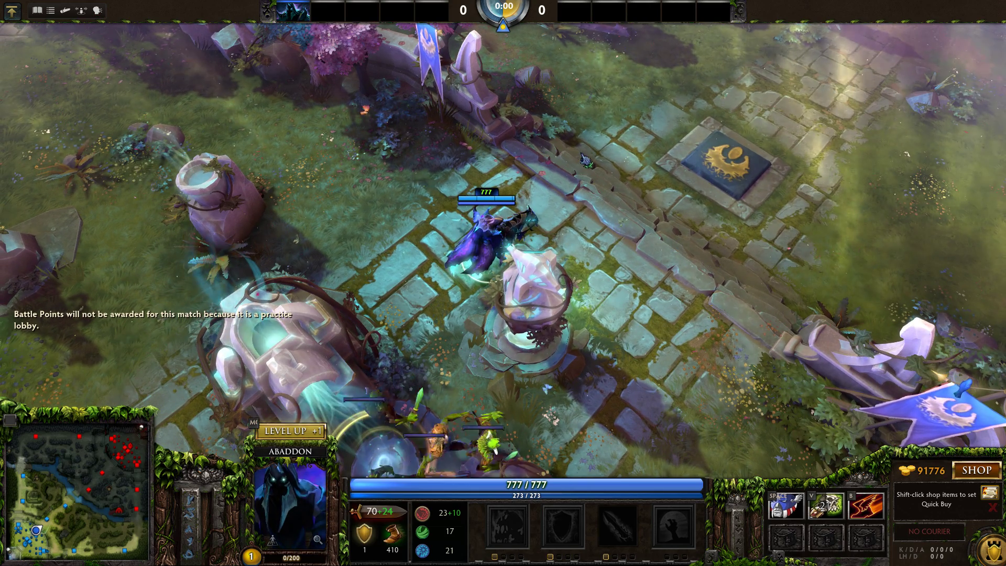
{"action": "right_click", "coordinate": [635, 181]}
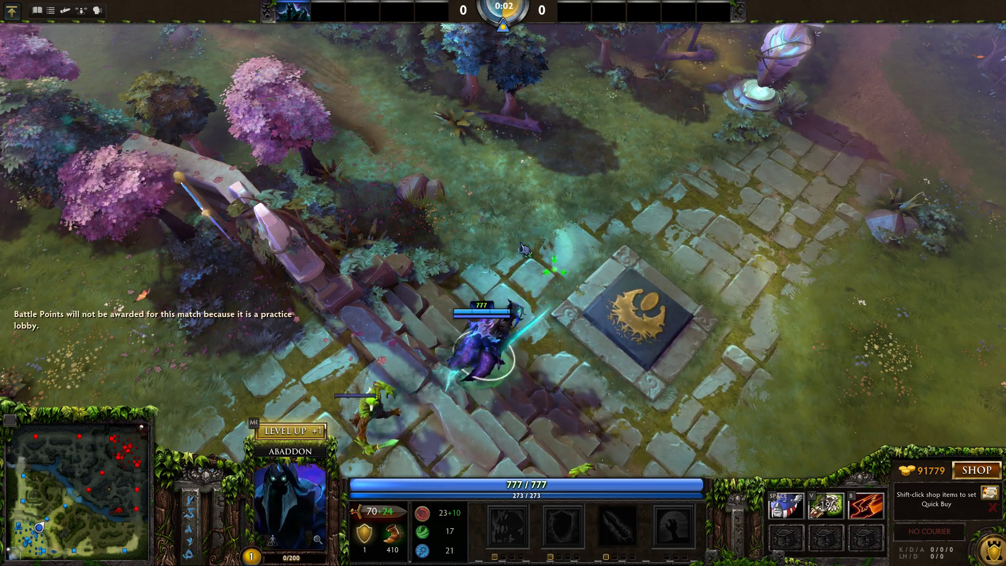
{"action": "right_click", "coordinate": [479, 222]}
Step: Ping the ground near the hero and around the gold emblem
{"action": "left_click", "coordinate": [578, 186], "text": "alt"}
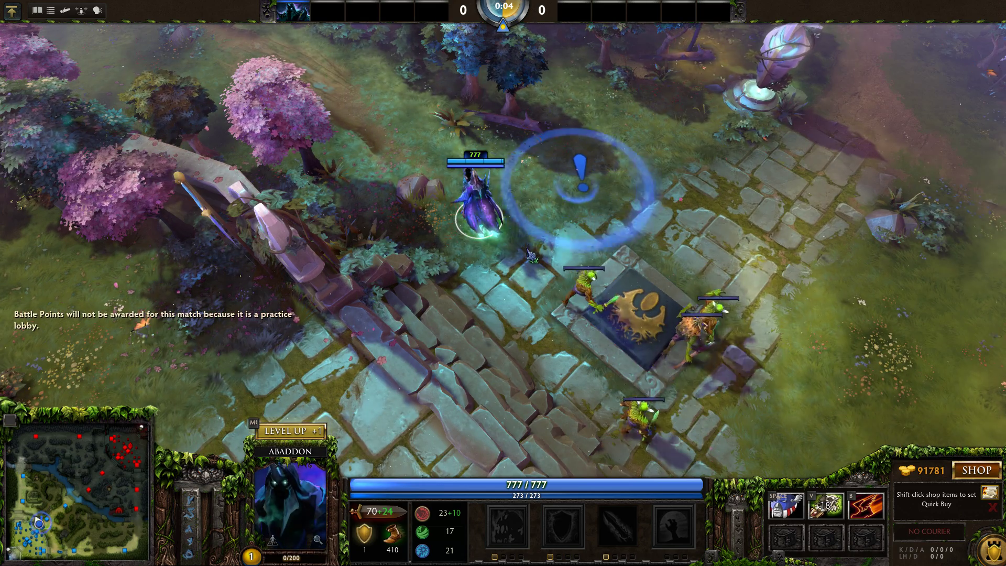
{"action": "left_click", "coordinate": [566, 162], "text": "alt"}
{"action": "left_click", "coordinate": [543, 249], "text": "alt"}
{"action": "left_click", "coordinate": [681, 286], "text": "alt"}
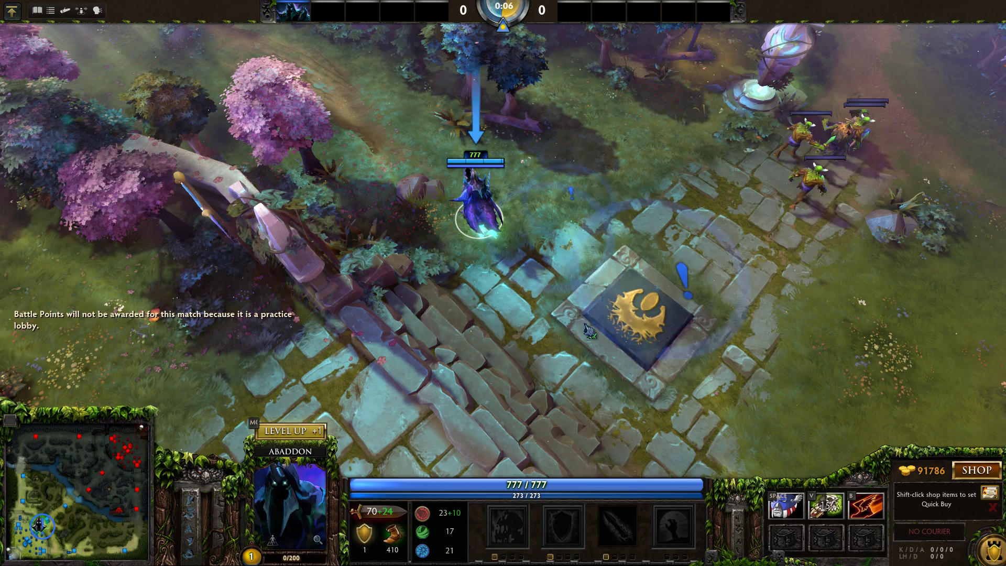
{"action": "left_click", "coordinate": [553, 329], "text": "alt"}
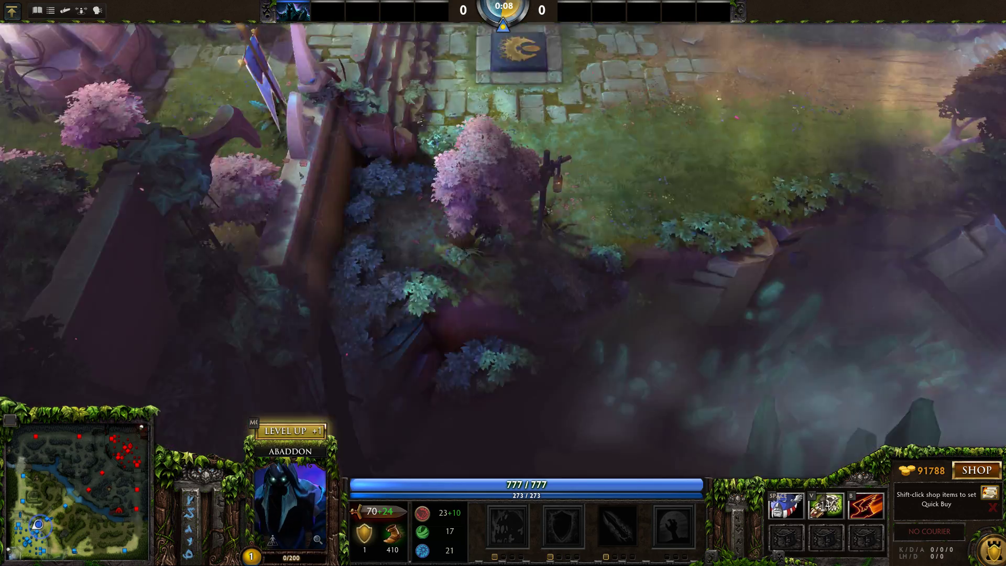
Step: Send Abaddon back toward the fountain and onward, glancing at the item shop
{"action": "right_click", "coordinate": [466, 213]}
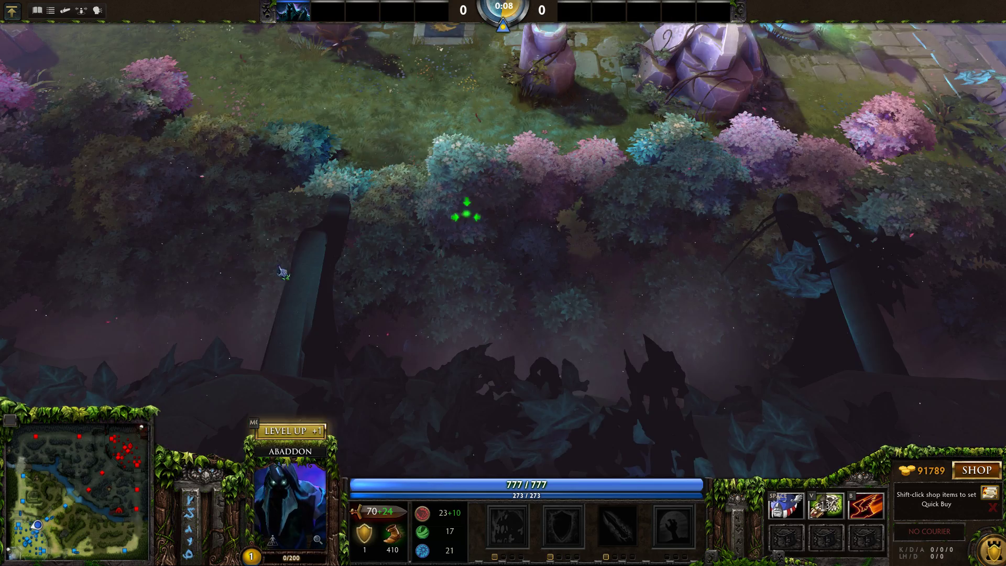
{"action": "right_click", "coordinate": [282, 243]}
{"action": "key", "text": "F1"}
{"action": "key", "text": "F1"}
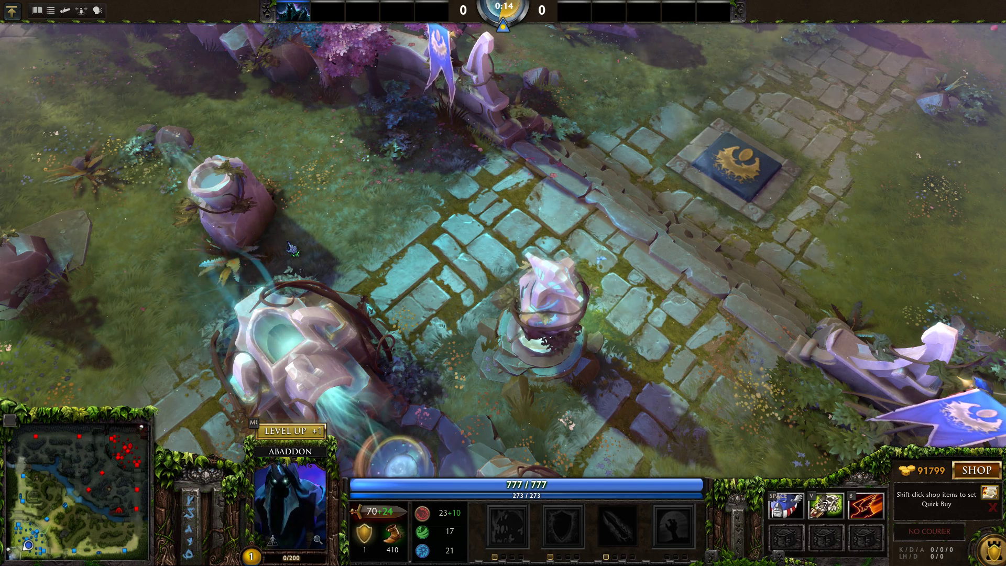
{"action": "key", "text": "F4"}
{"action": "key", "text": "F4"}
{"action": "key", "text": "F1"}
{"action": "key", "text": "F1"}
{"action": "key", "text": "F1"}
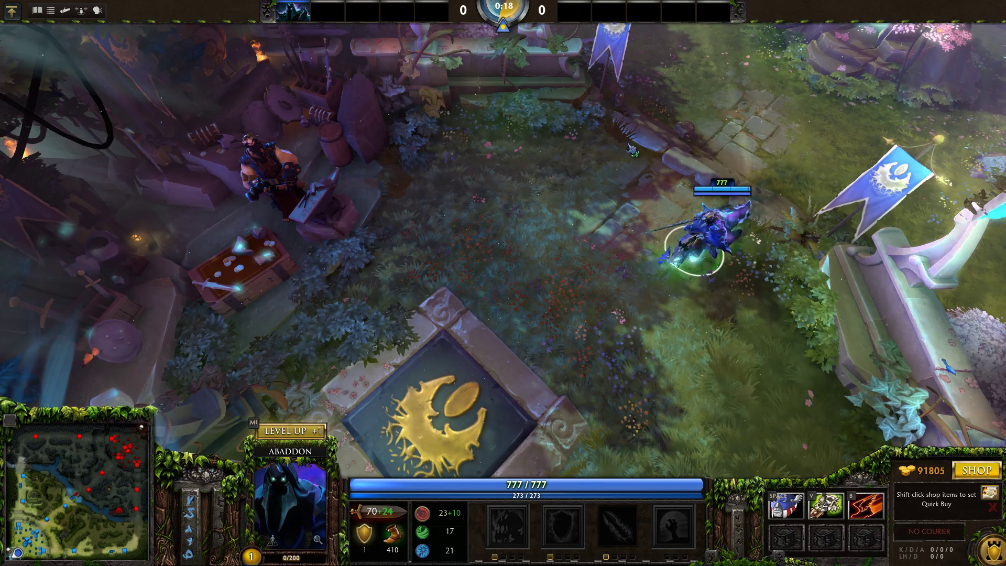
Step: Turn Abaddon toward the upper right, then switch to Steam's Dota 2 library page
{"action": "right_click", "coordinate": [775, 173]}
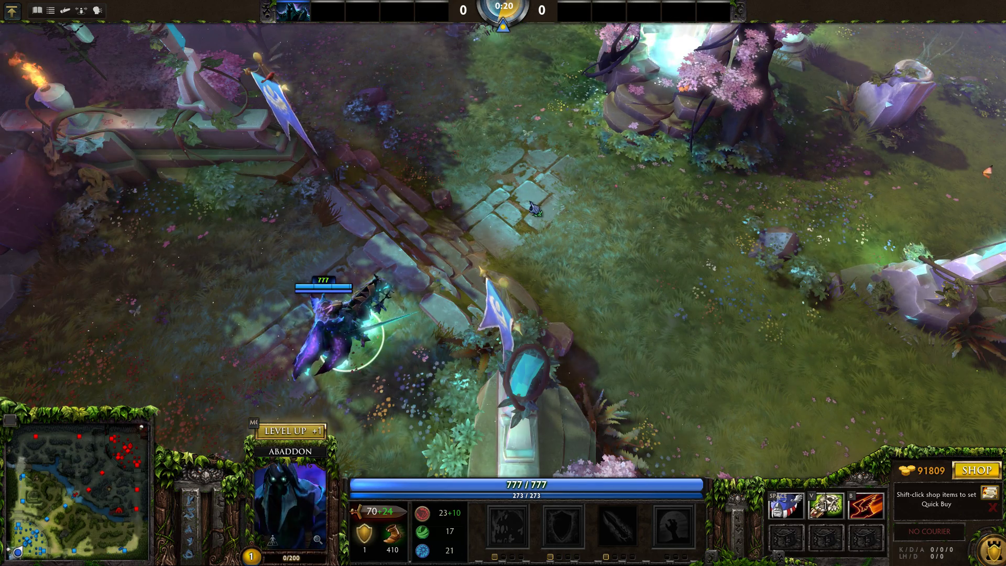
{"action": "key", "text": "alt+Tab"}
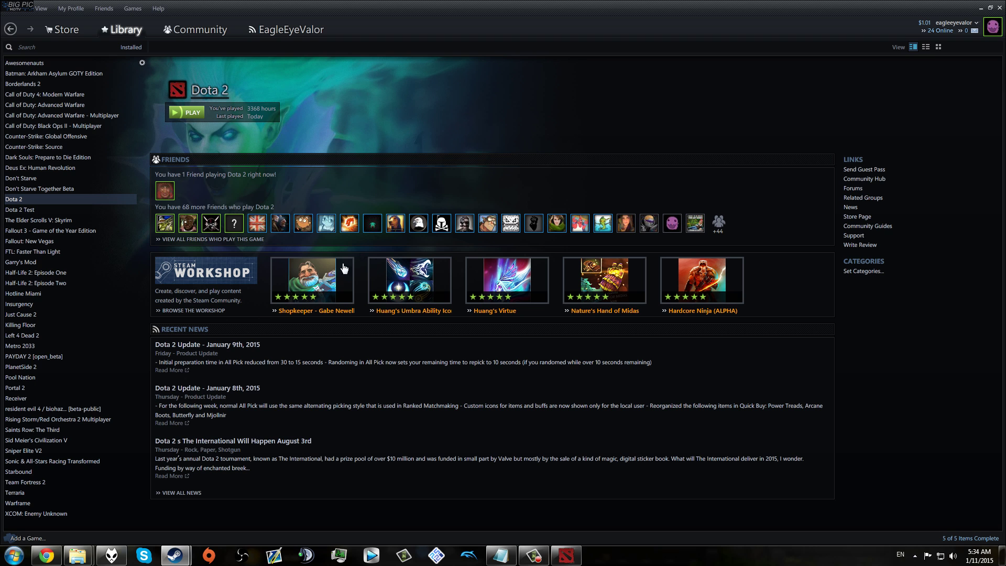